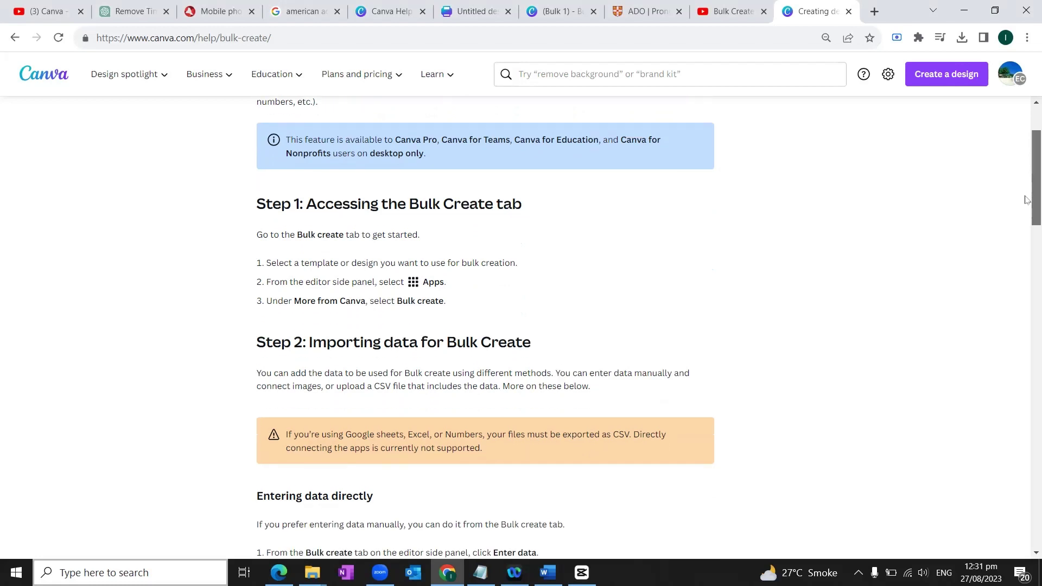
Scroll the help article and go back to Canva's home page.
drag(1026, 199, 1025, 319)
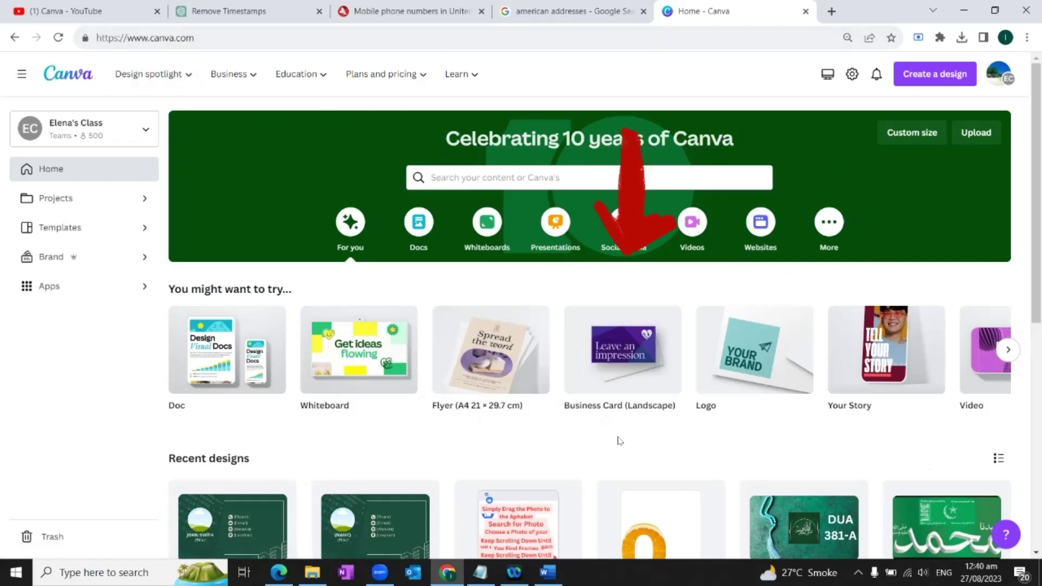
Create a blank landscape business card and apply the green Modern Digital Marketing Business Card template.
mouse_move(640, 358)
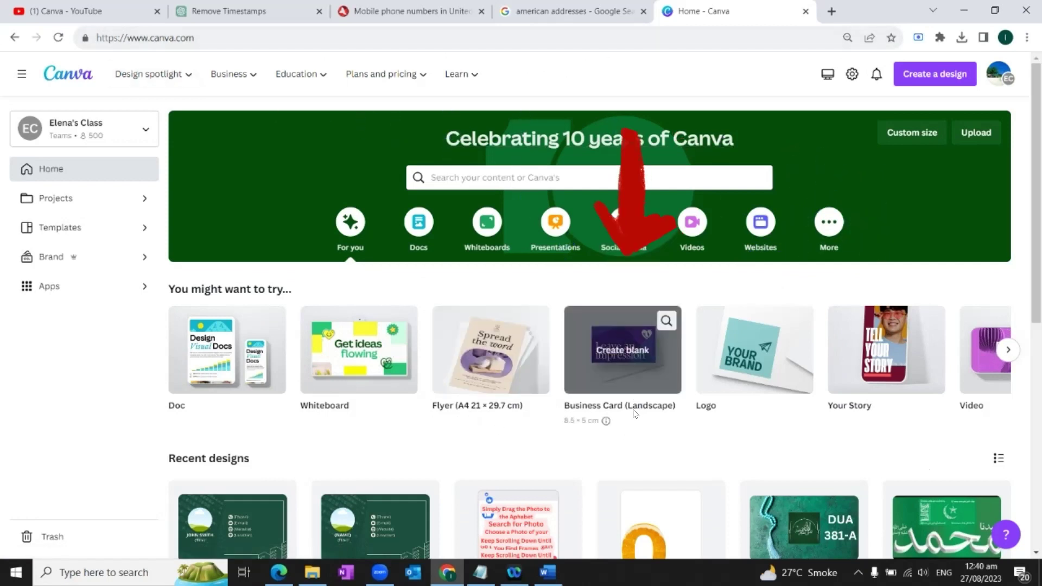
click(640, 358)
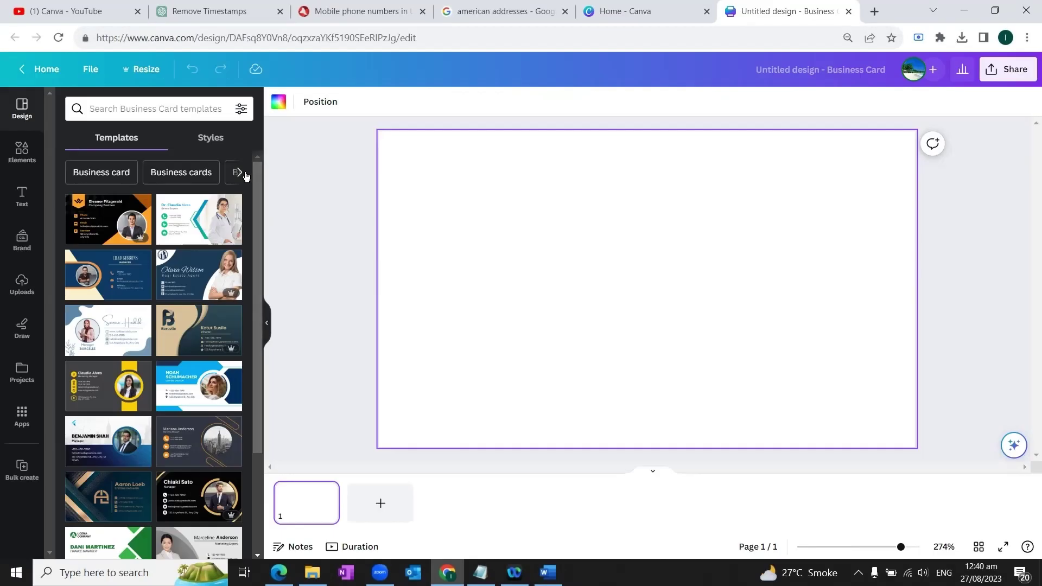
scroll(175, 239, down, 5)
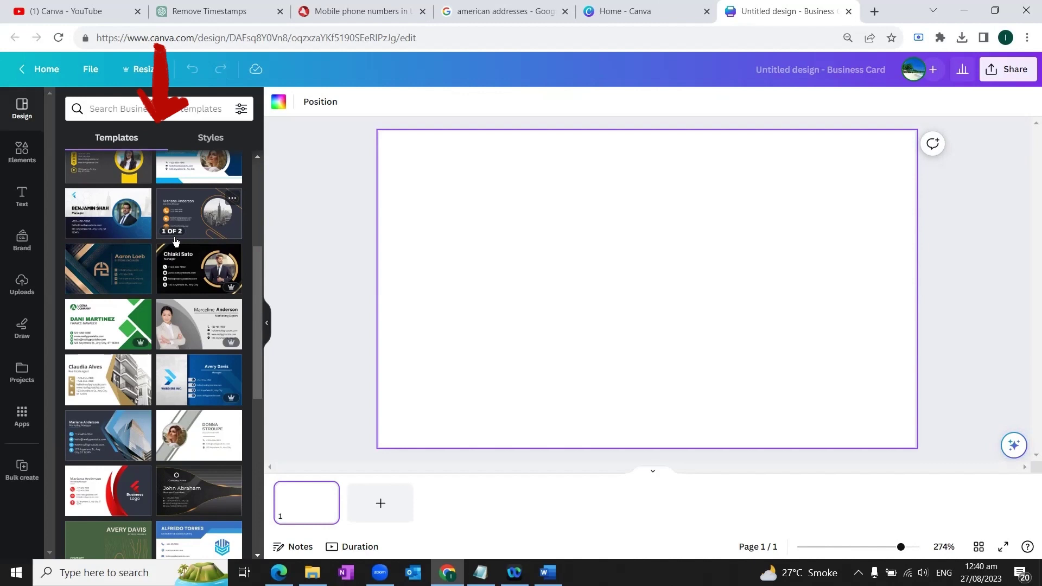
scroll(174, 239, down, 5)
scroll(175, 241, down, 10)
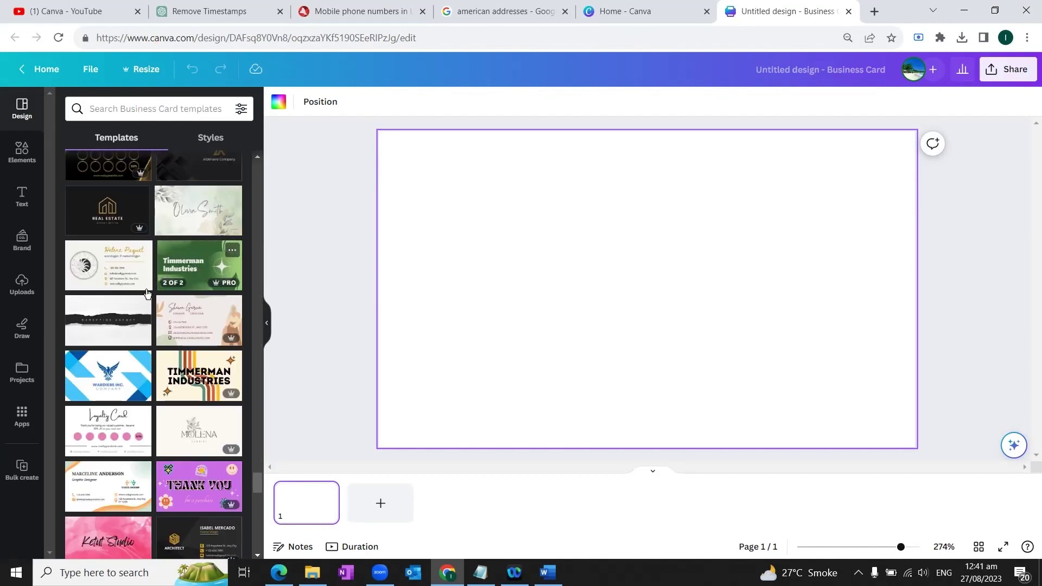
click(196, 268)
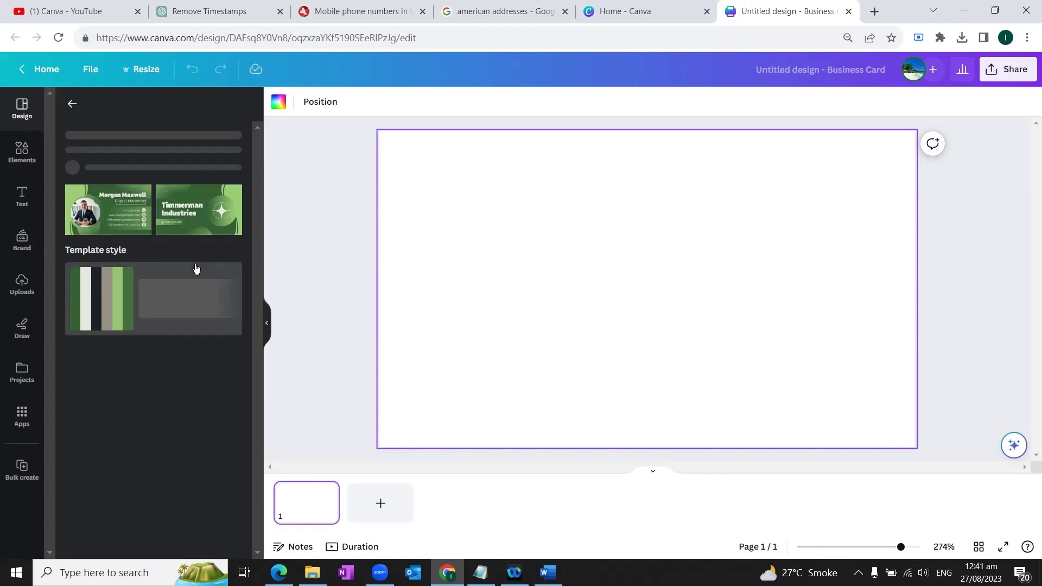
drag(109, 283, 431, 172)
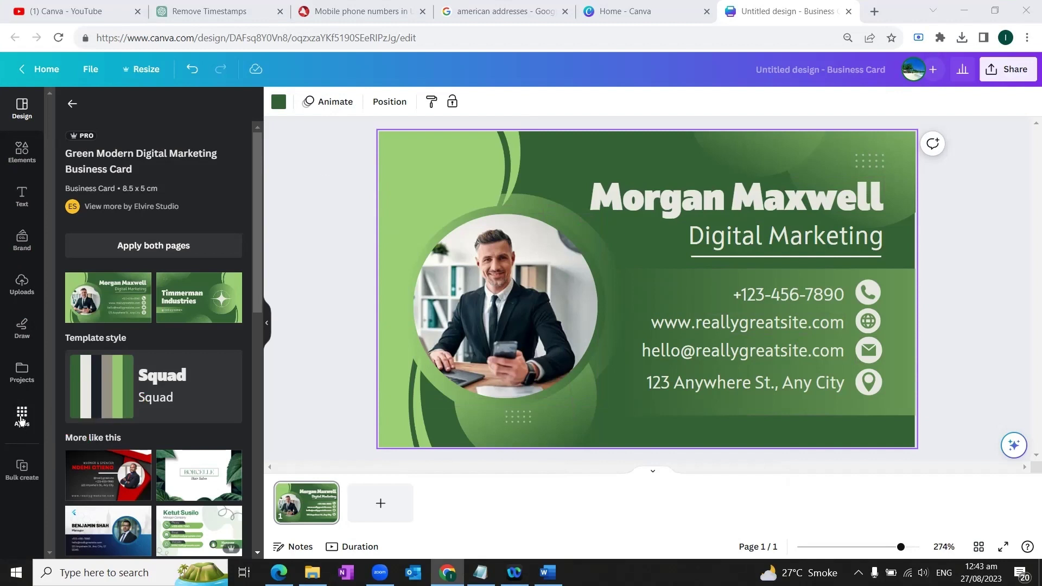
Launch Bulk create from the Apps panel's More from Canva section.
click(22, 418)
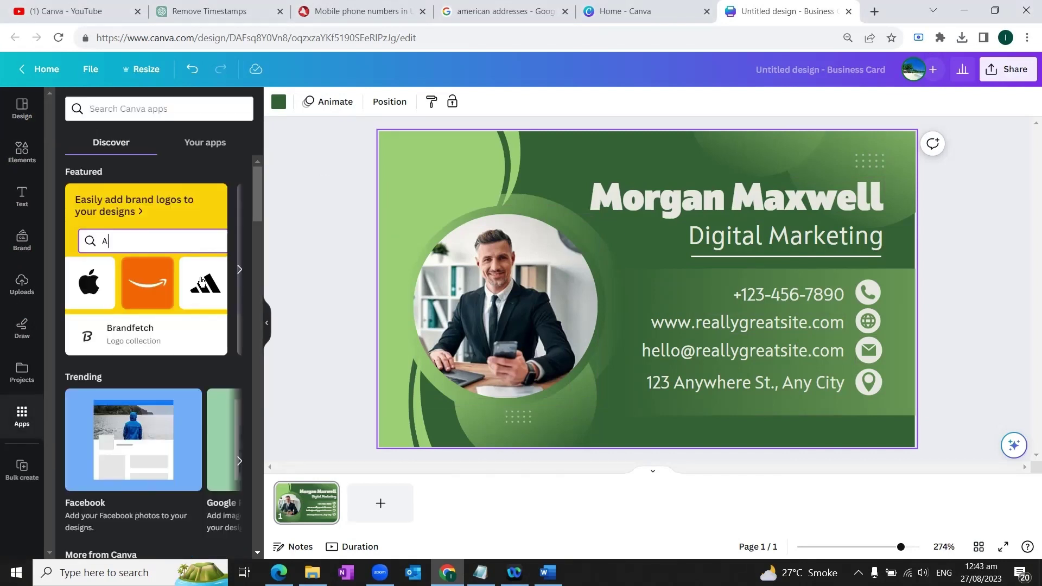
scroll(201, 281, down, 6)
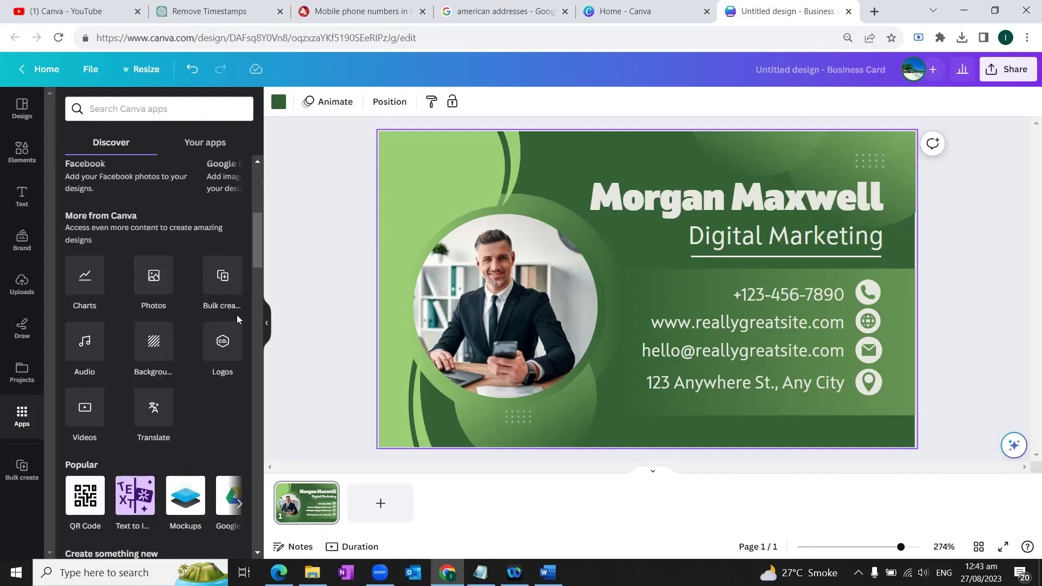
click(217, 276)
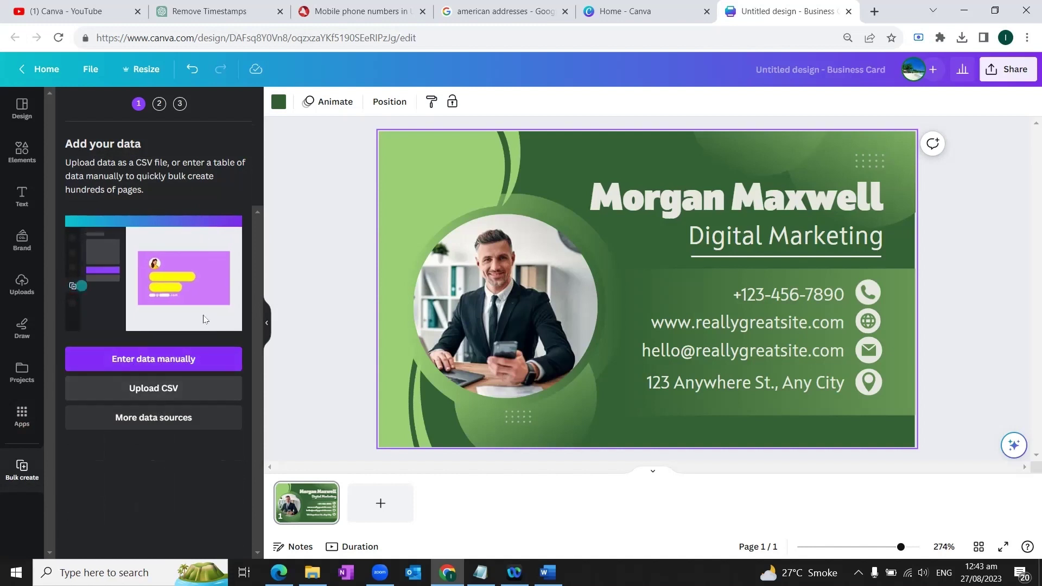
Switch to manual data entry, clear the sample table, and add Name and Title columns.
click(153, 363)
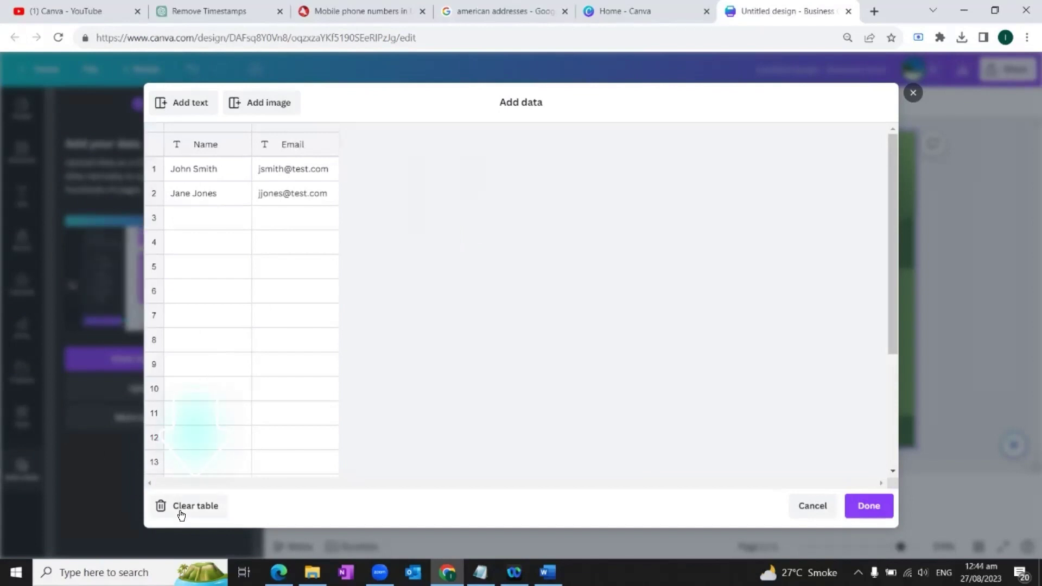
click(183, 510)
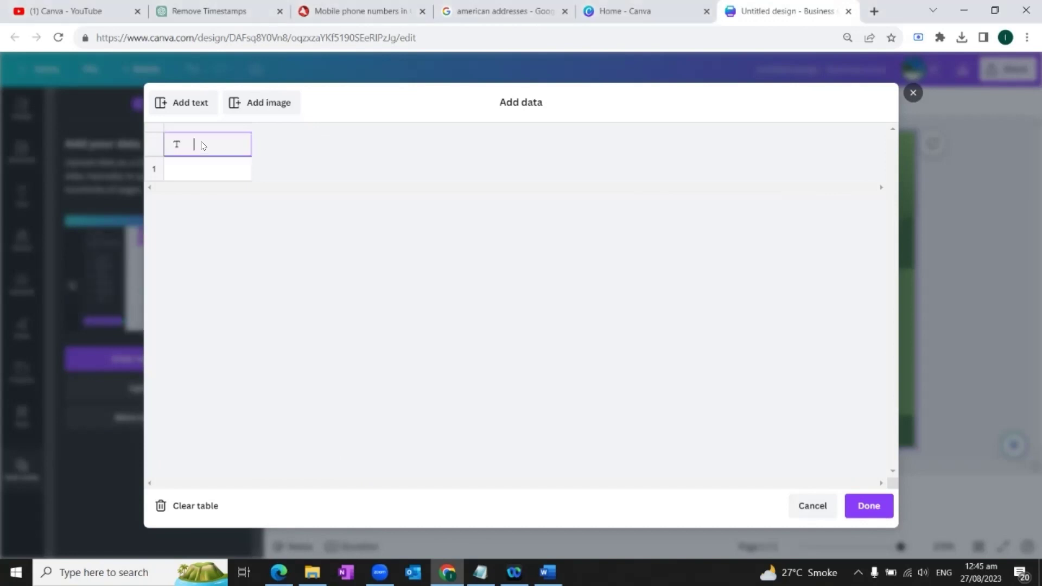
text(Name)
click(177, 105)
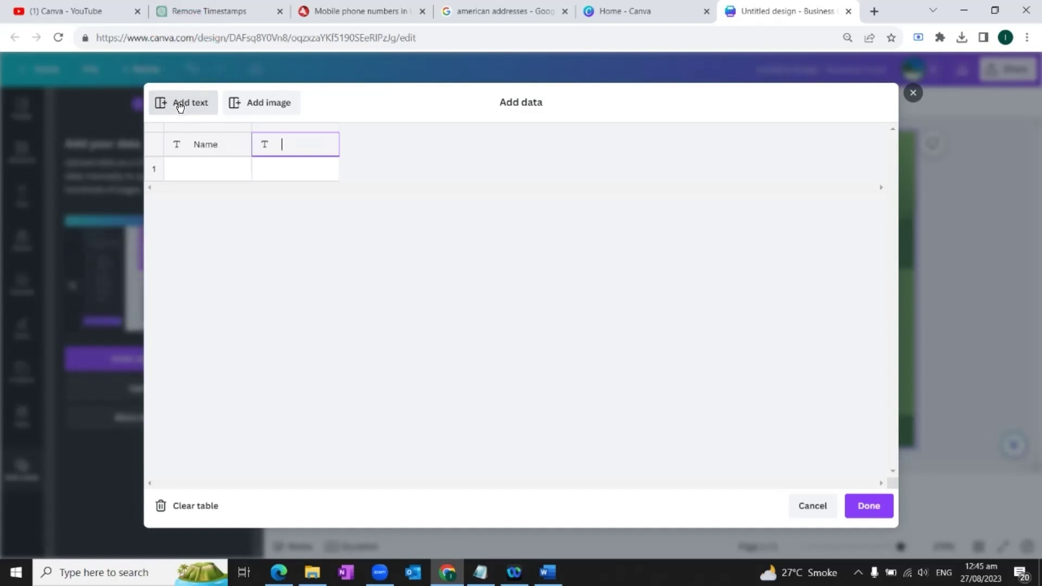
text(Title)
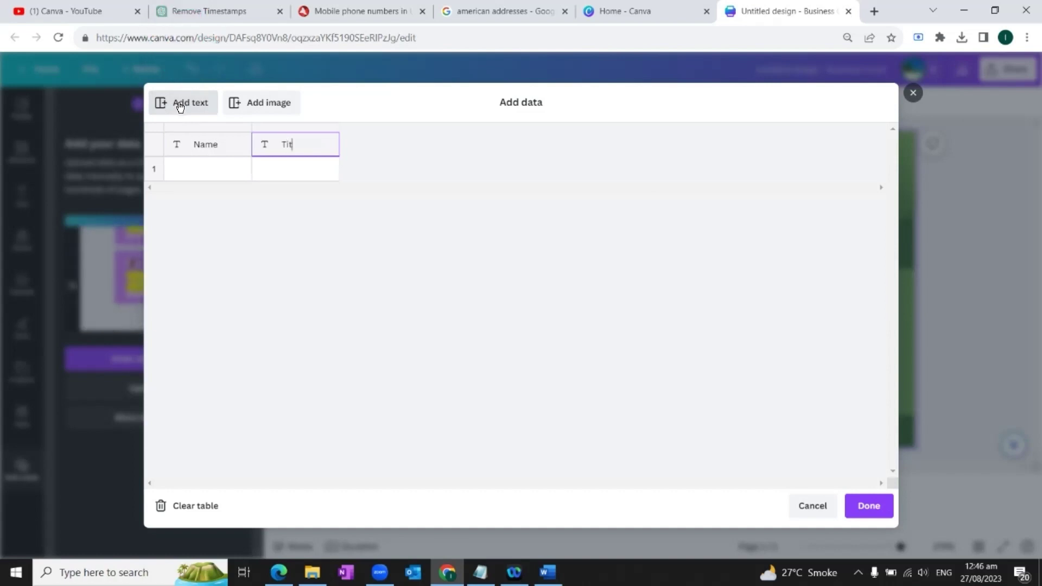
key(BackSpace)
key(BackSpace)
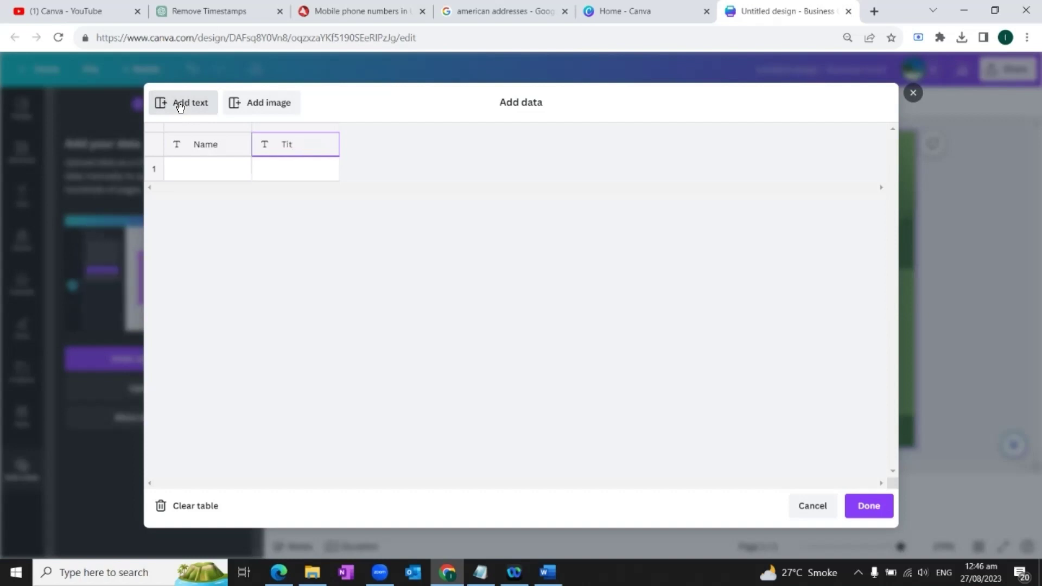
text(le)
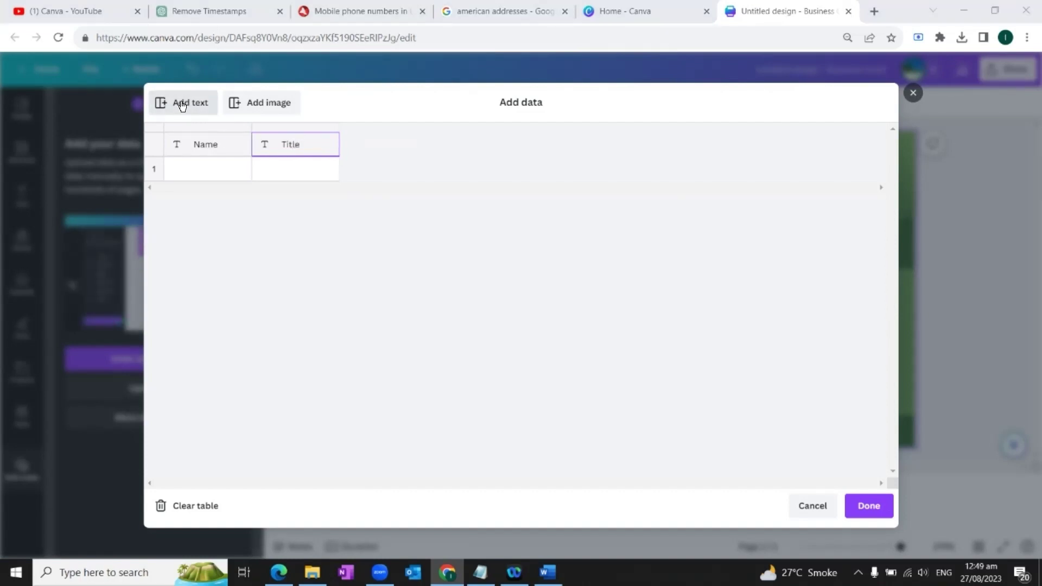
Add Phone, Website, Email and Location text columns plus an Image column.
click(183, 105)
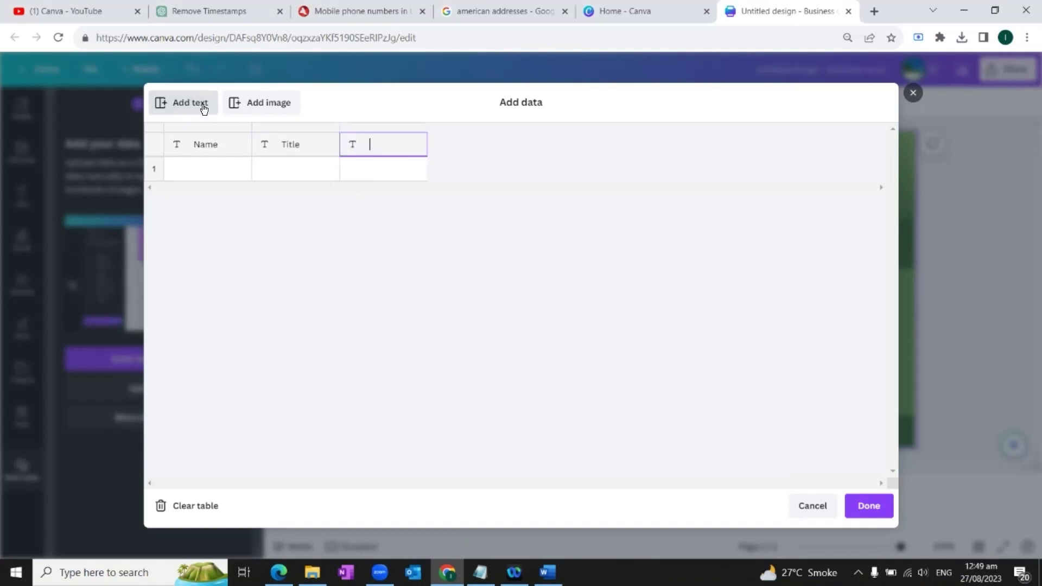
text(Ph)
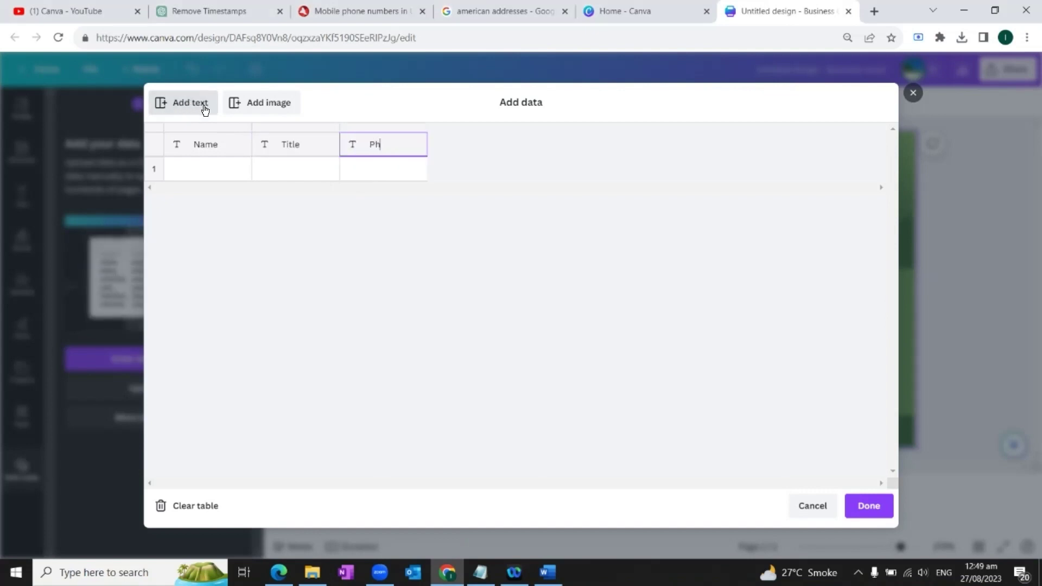
text(one)
click(198, 107)
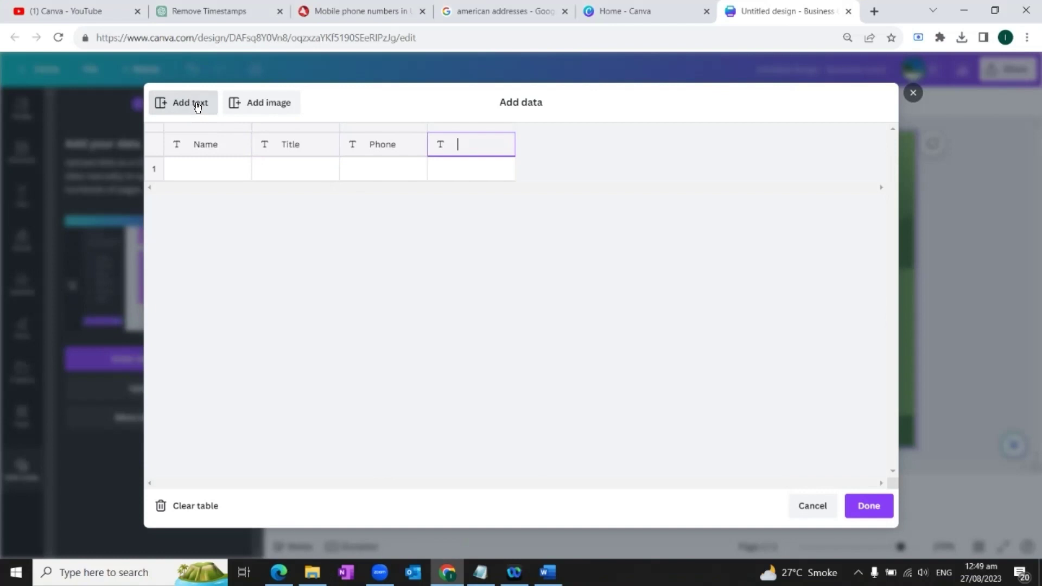
text(We)
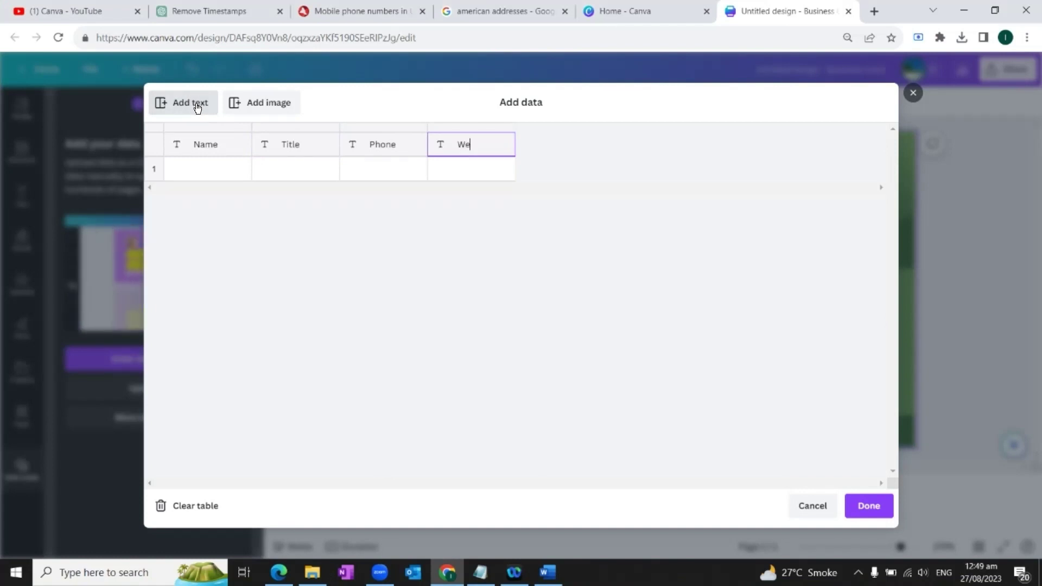
text(bsite)
click(197, 107)
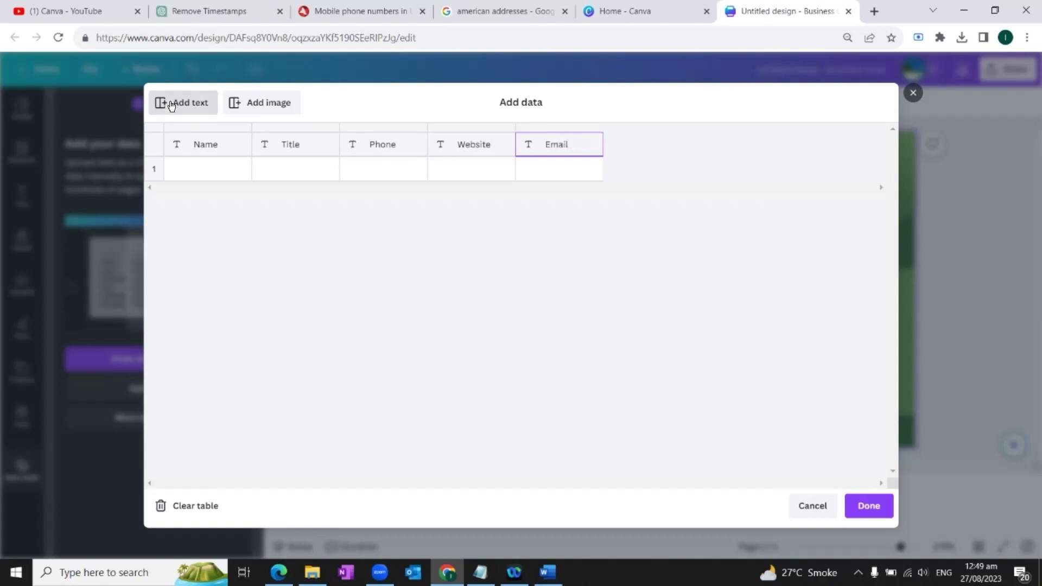
click(175, 105)
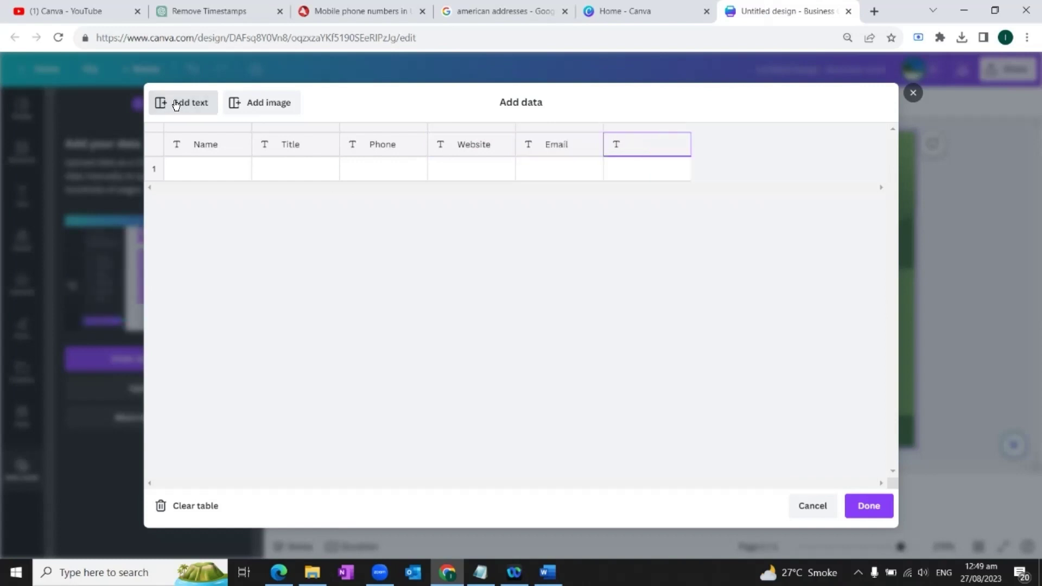
text(Location)
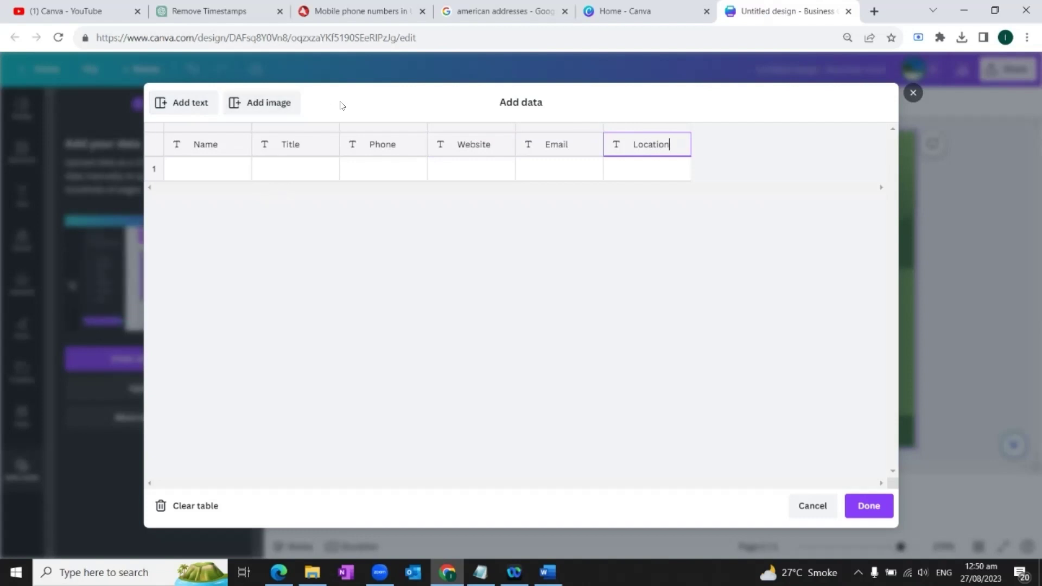
click(259, 107)
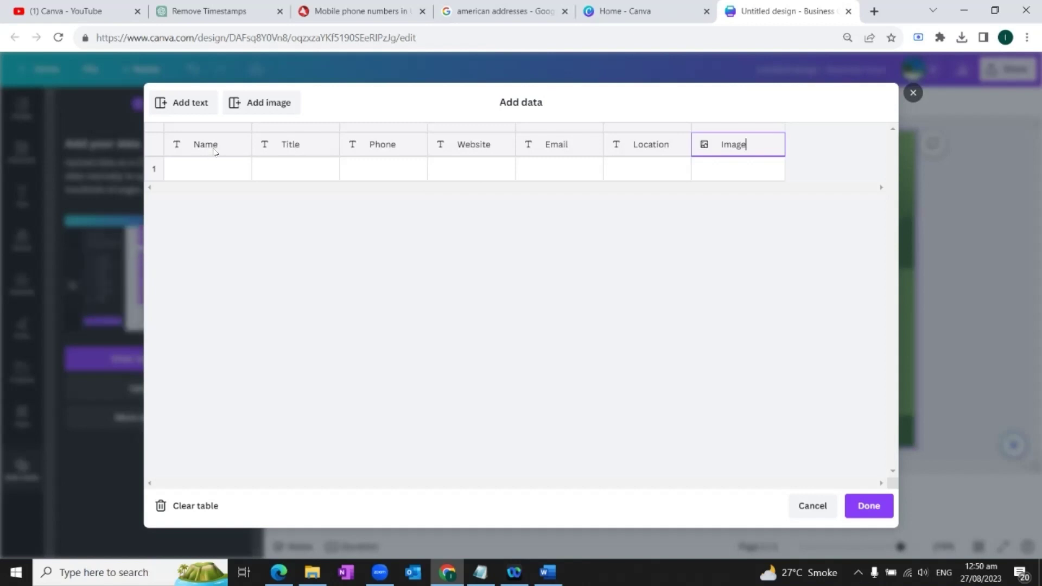
Enter the first member's name and the title Brand Manager in row 1.
click(218, 171)
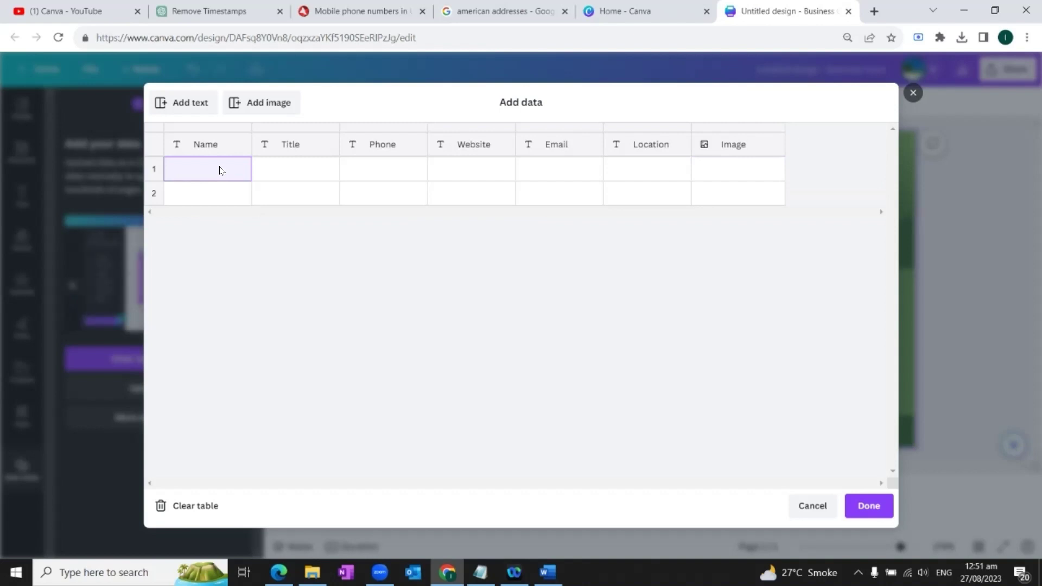
click(221, 170)
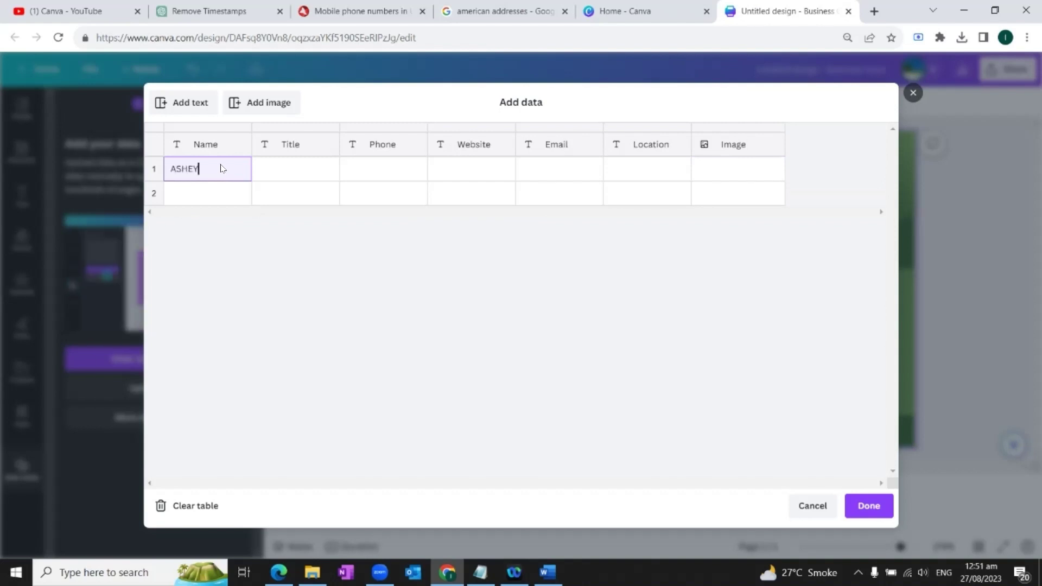
click(291, 171)
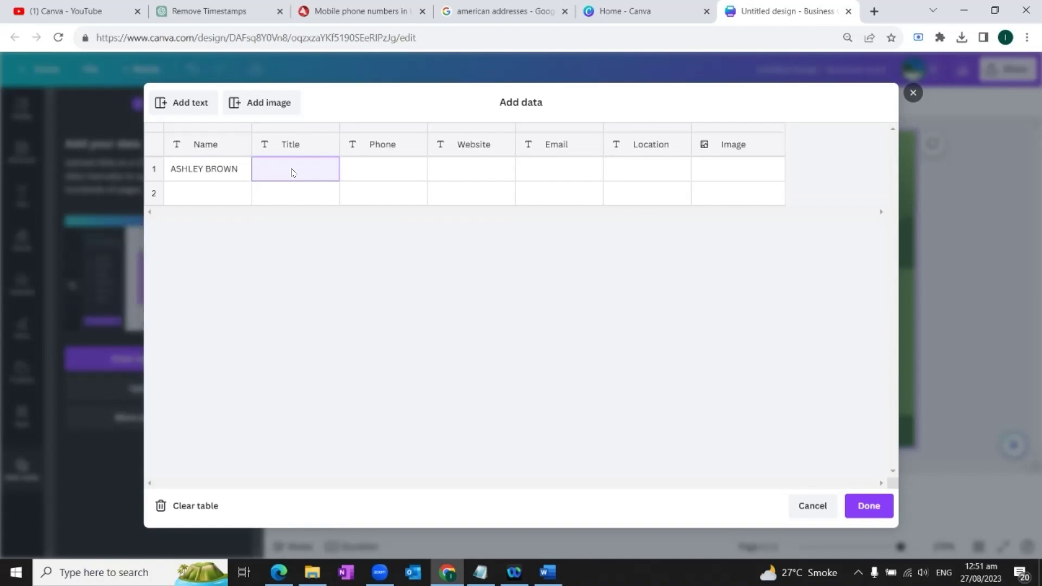
text(Brand Manager)
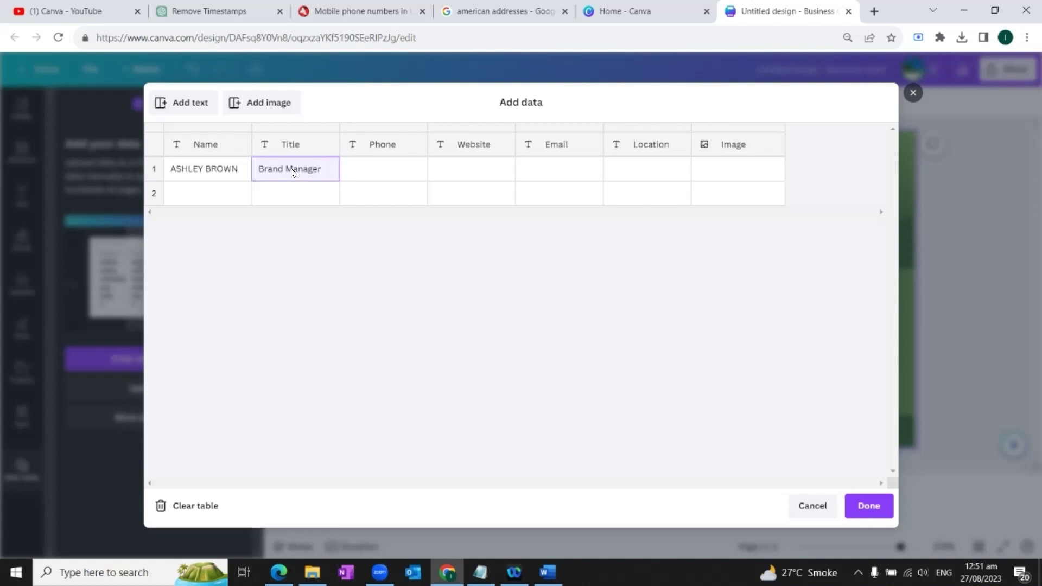
Paste the first member's phone number, website, e-mail and location into row 1.
click(362, 171)
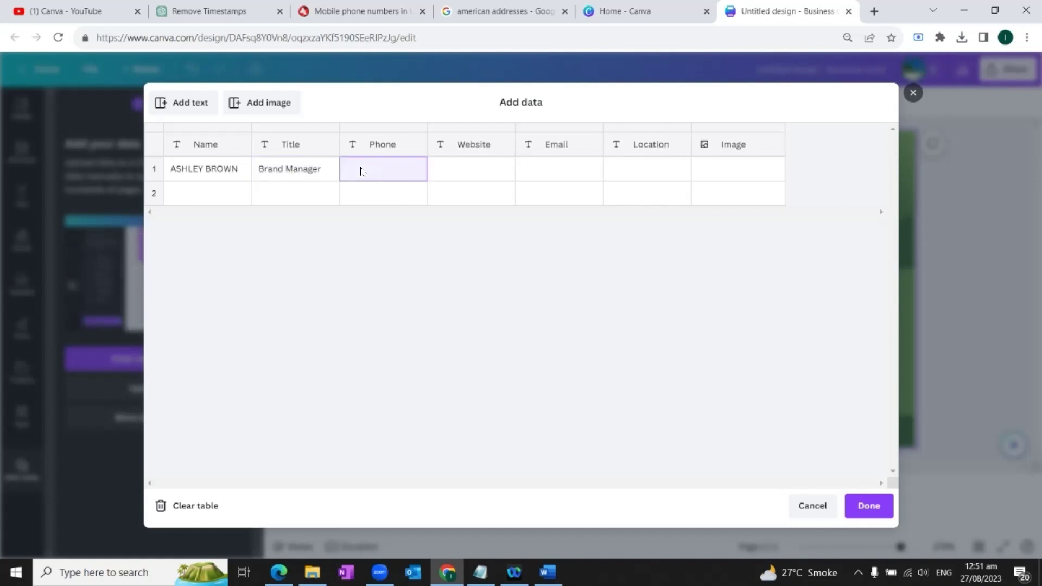
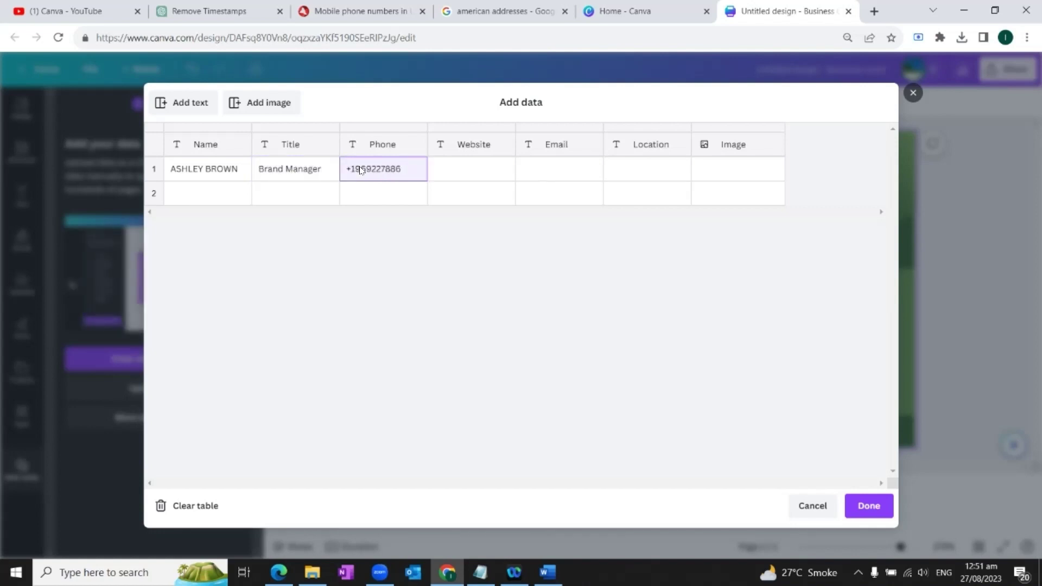
click(459, 172)
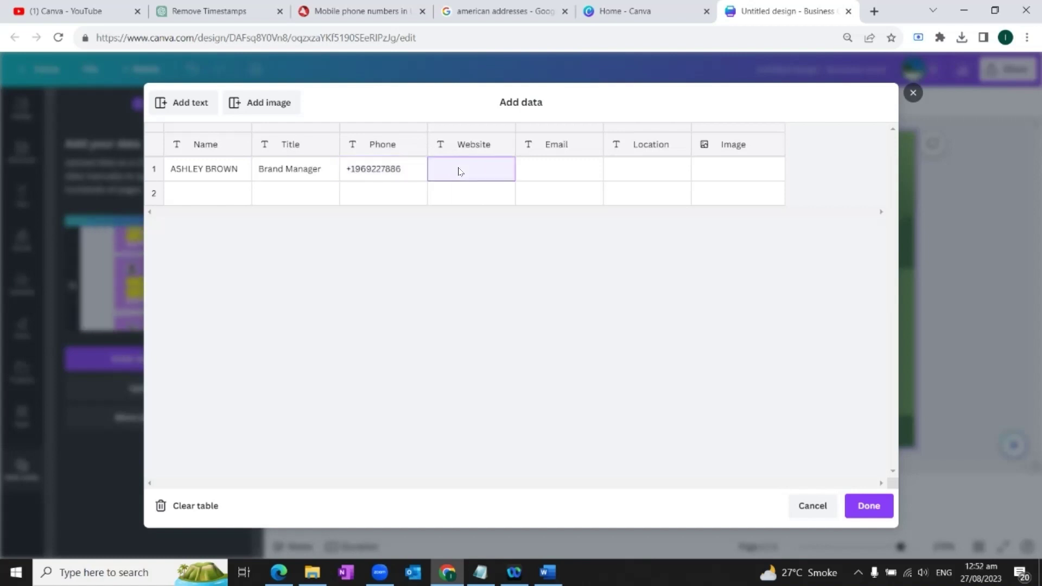
key(ctrl+v)
click(539, 169)
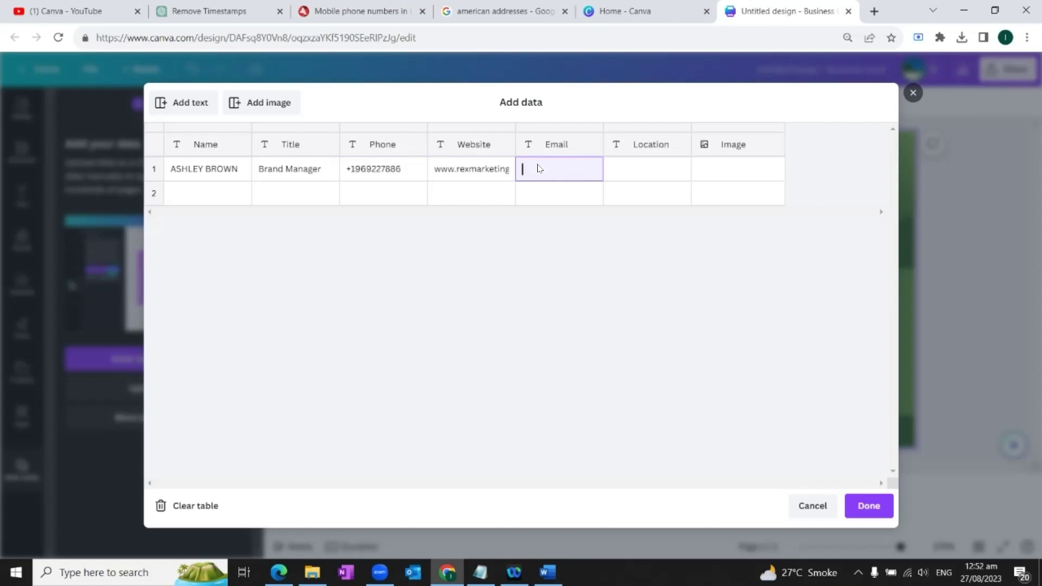
key(ctrl+v)
click(647, 169)
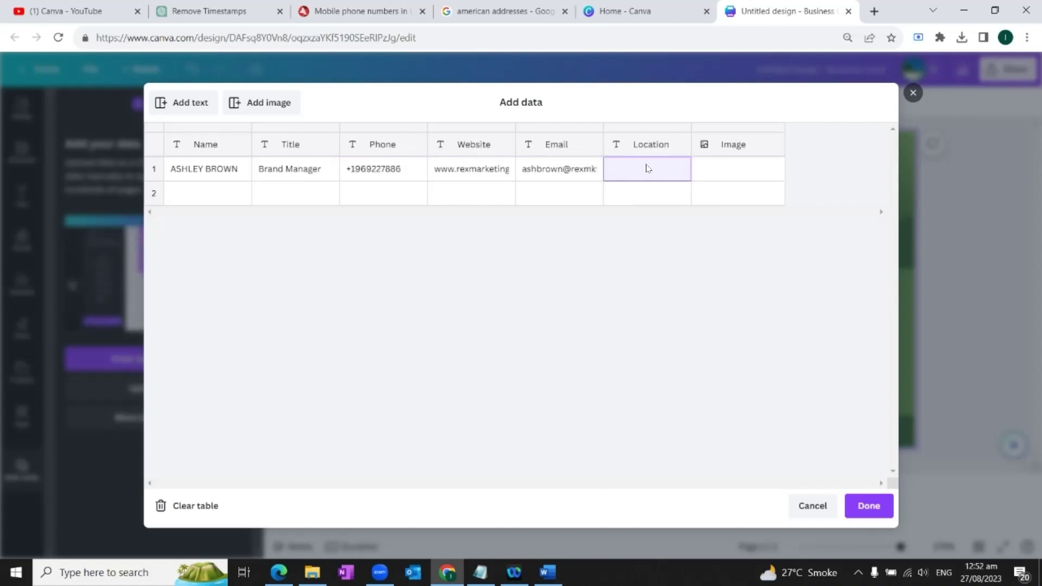
key(ctrl+v)
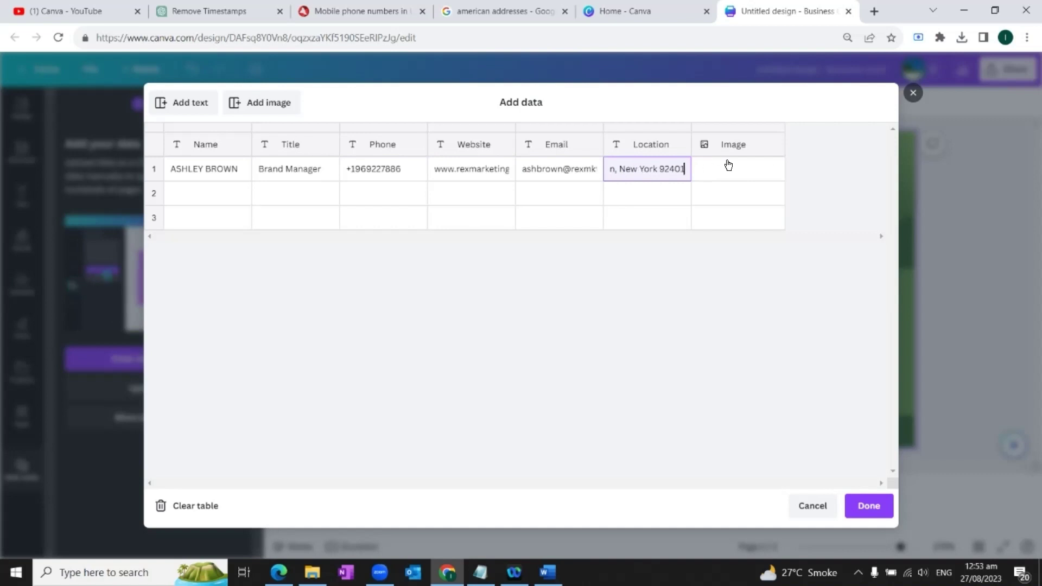
mouse_move(726, 165)
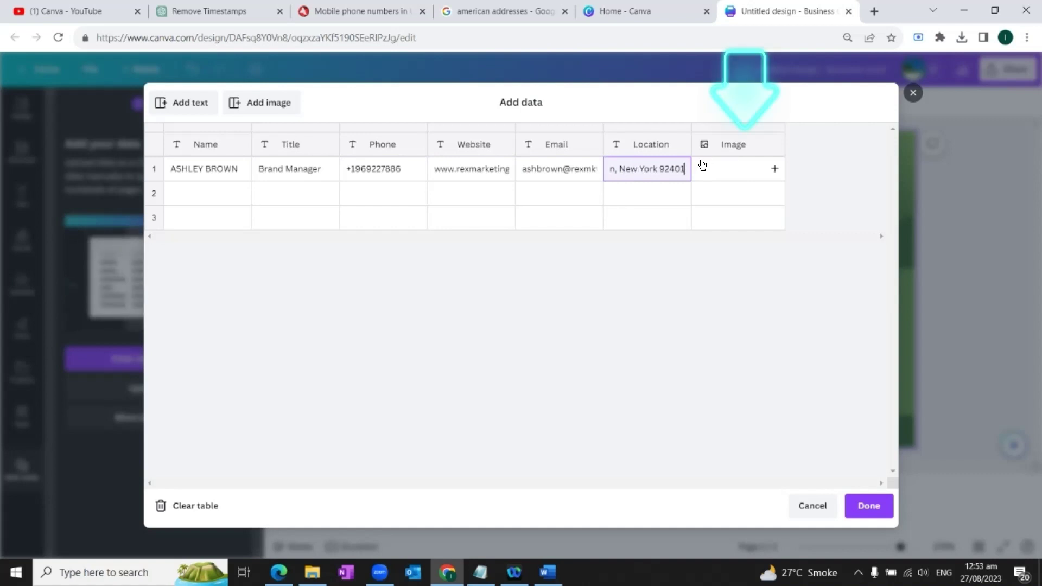
Set images (2).jpg as the first member's photo and enter the second member's name, Marketing Manager title and phone.
click(774, 169)
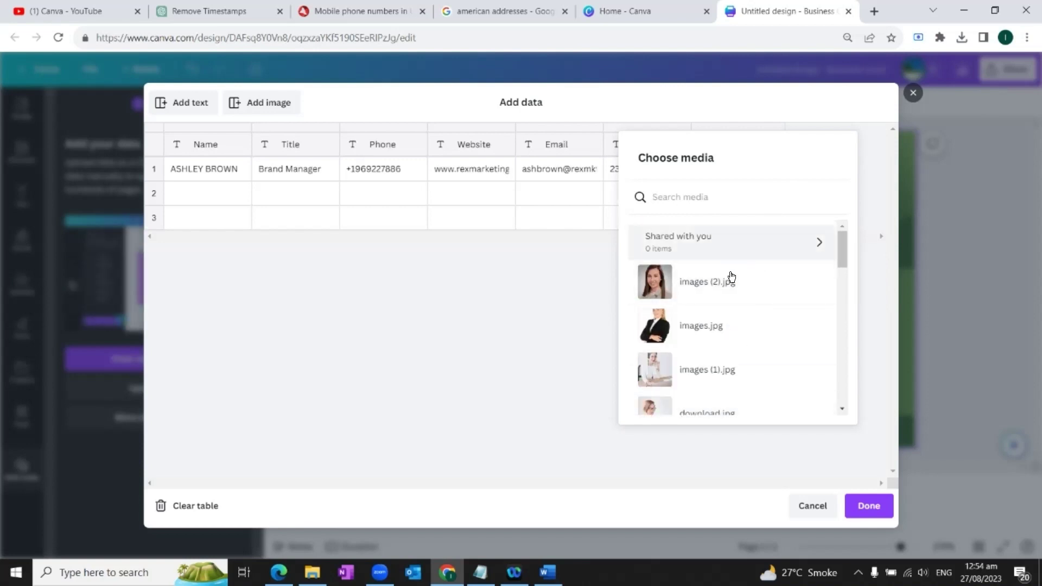
click(701, 282)
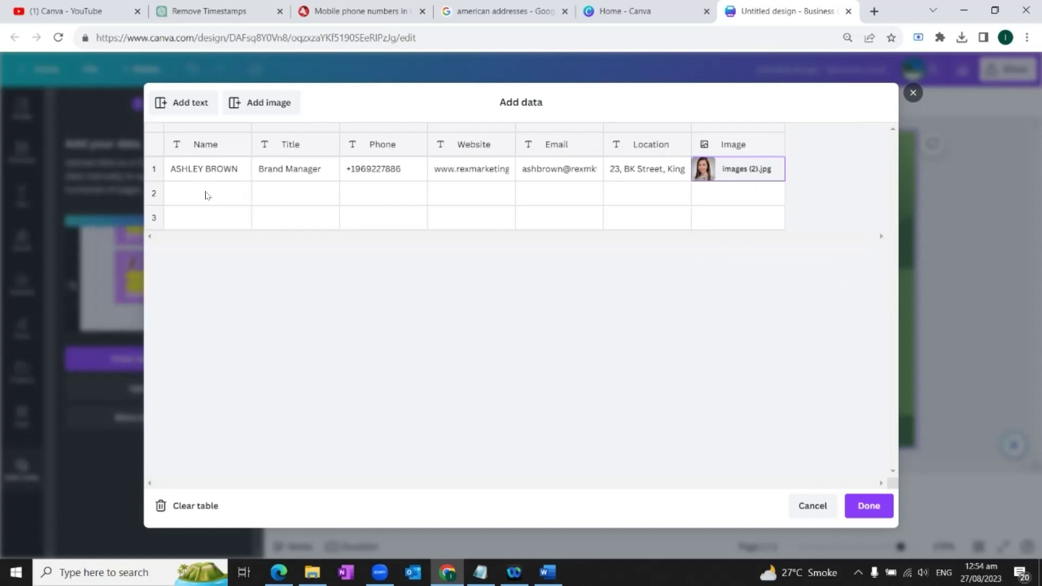
click(203, 193)
click(296, 195)
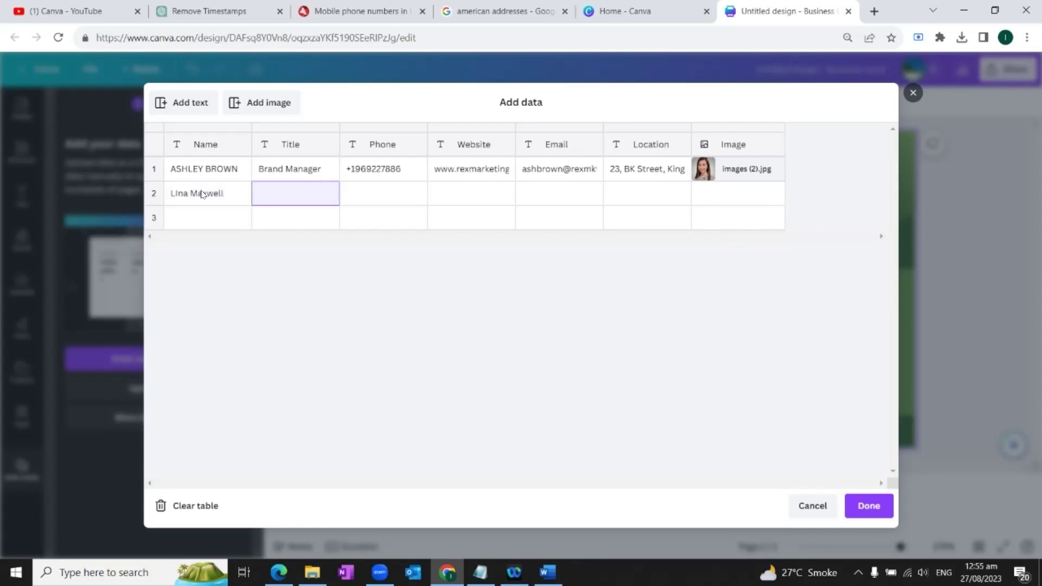
text(Marketing Manager)
click(357, 194)
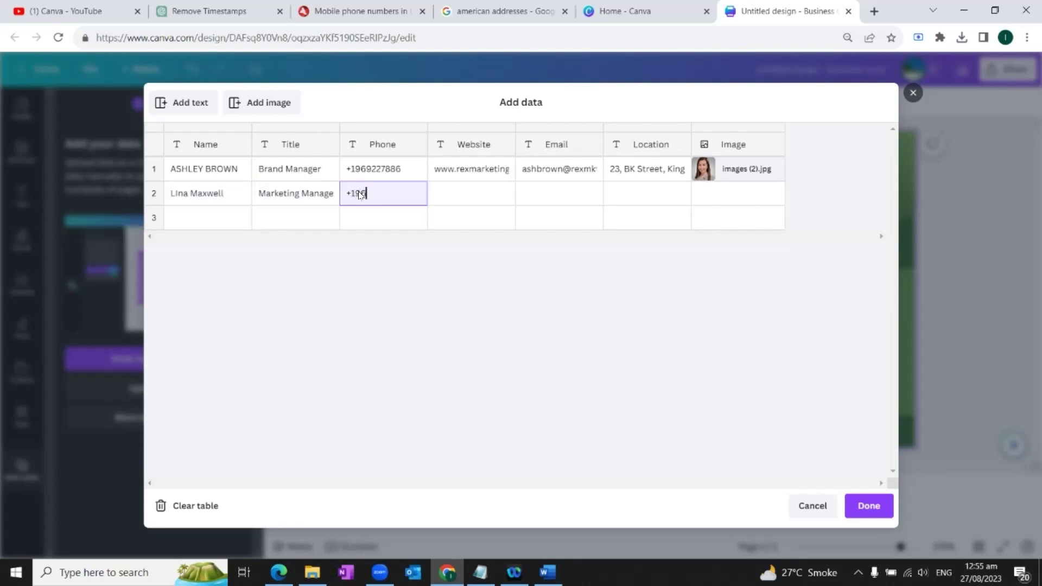
Fill in the second member's website, e-mail and location, then choose their photo.
click(479, 179)
key(ctrl+c)
click(471, 194)
key(ctrl+v)
click(541, 194)
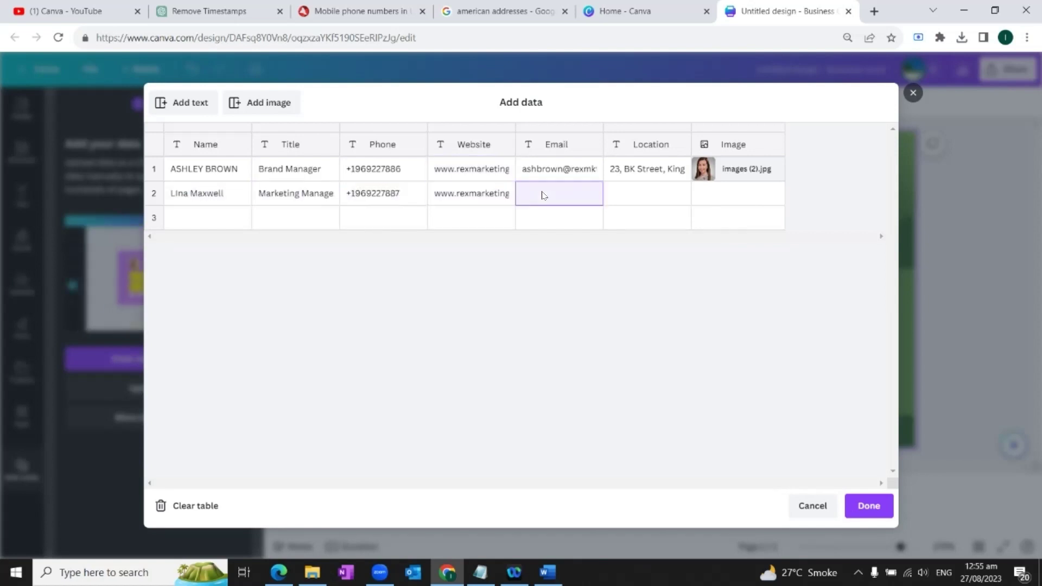
click(647, 194)
key(ctrl+v)
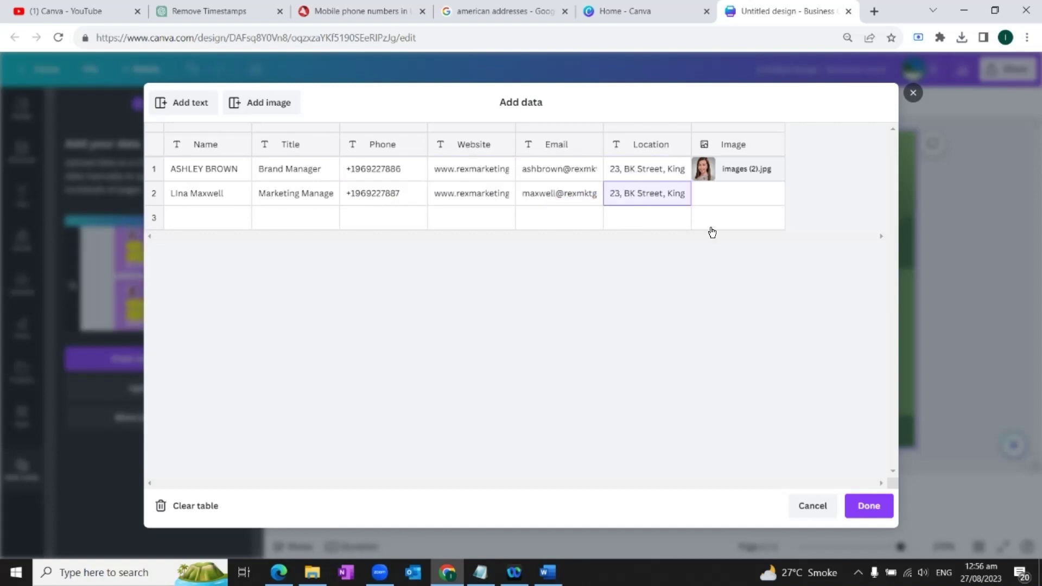
click(711, 220)
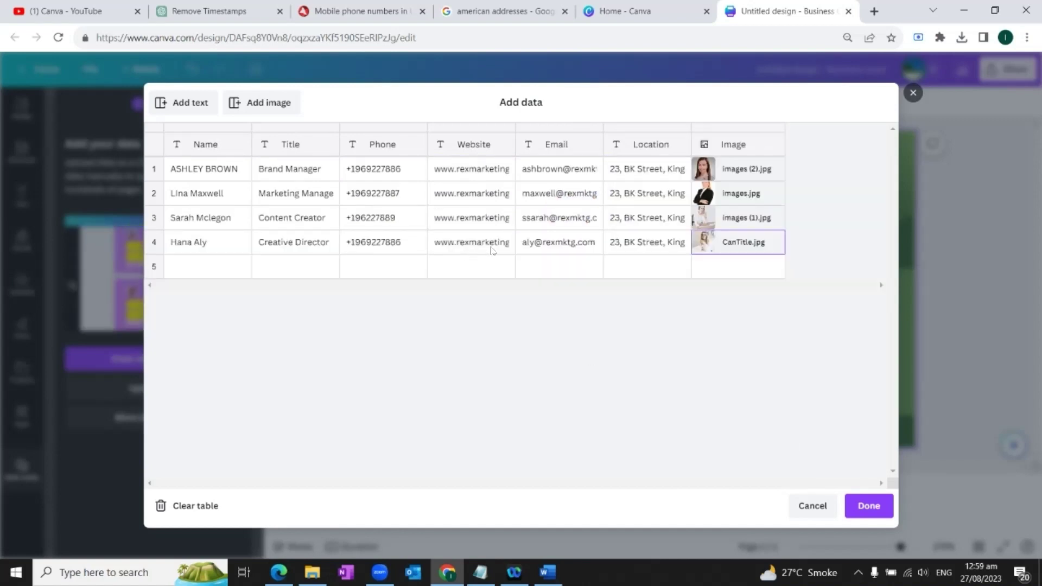
Finish the data table and review the seven data fields listed for connecting.
click(870, 507)
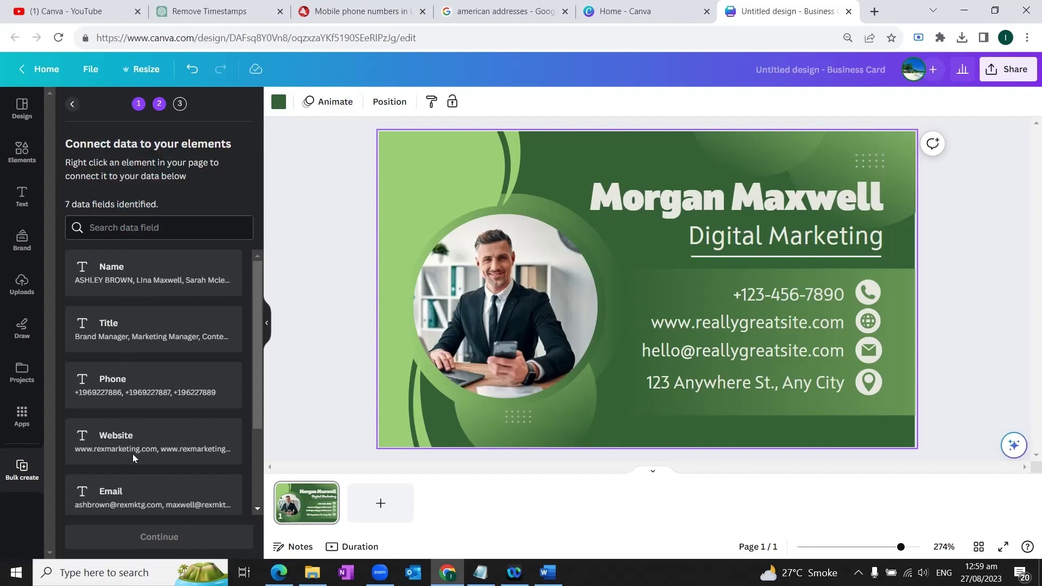
scroll(134, 461, down, 2)
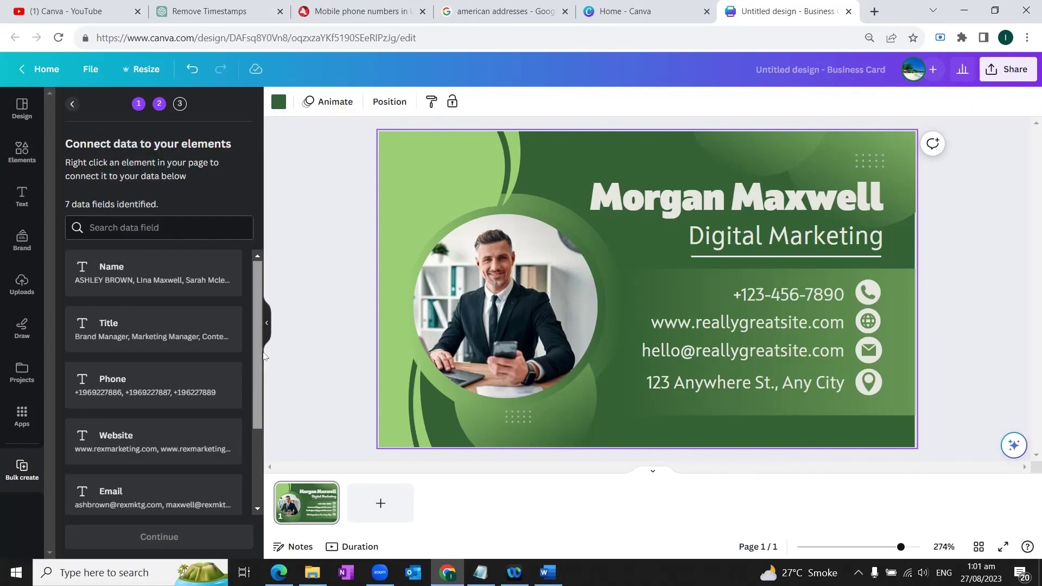
drag(261, 368, 333, 354)
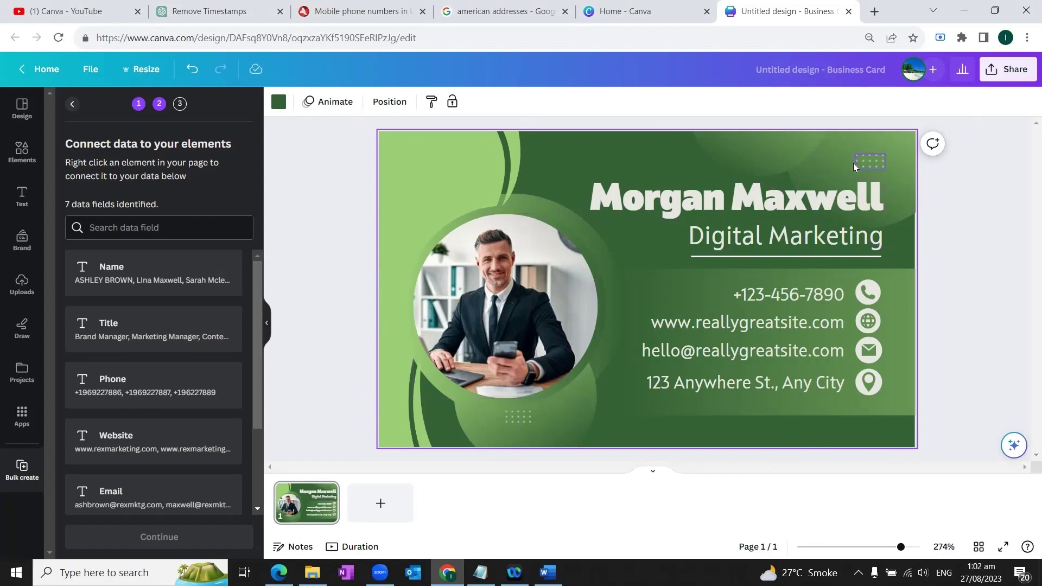
Connect the name heading, subtitle and phone line to the Name, Title and Phone fields.
right_click(815, 197)
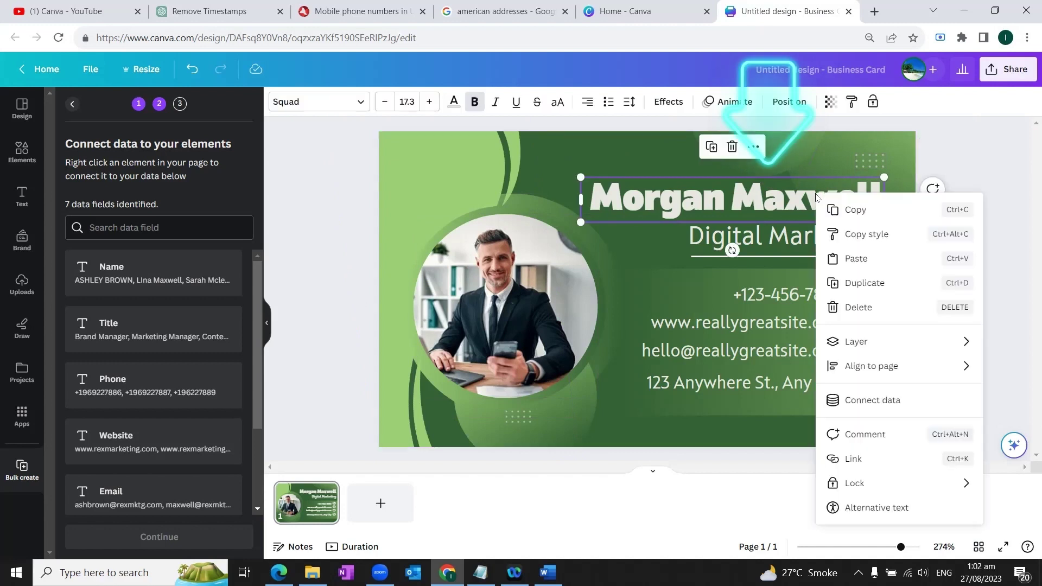
click(872, 399)
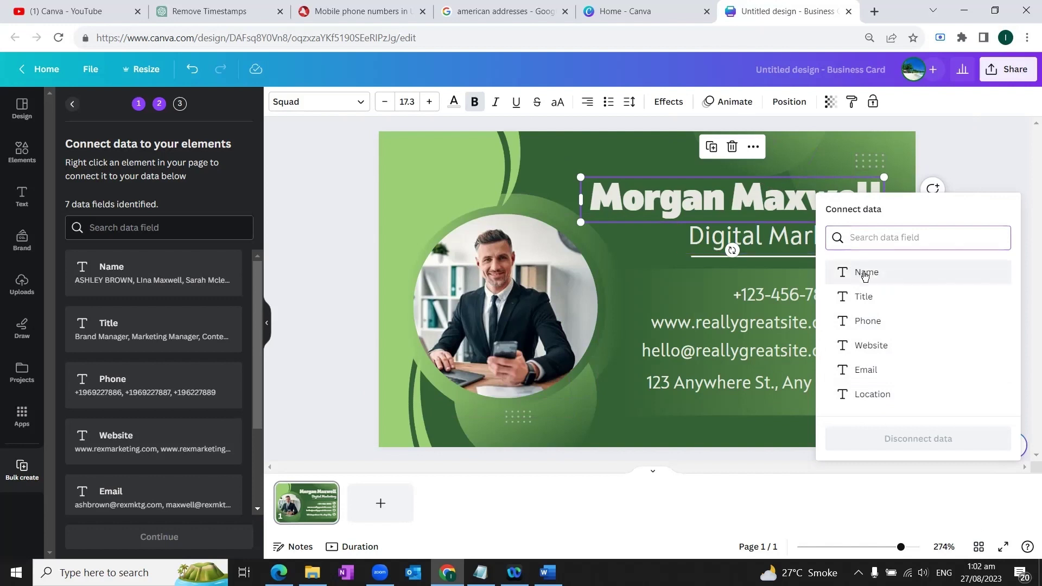
click(866, 273)
right_click(761, 241)
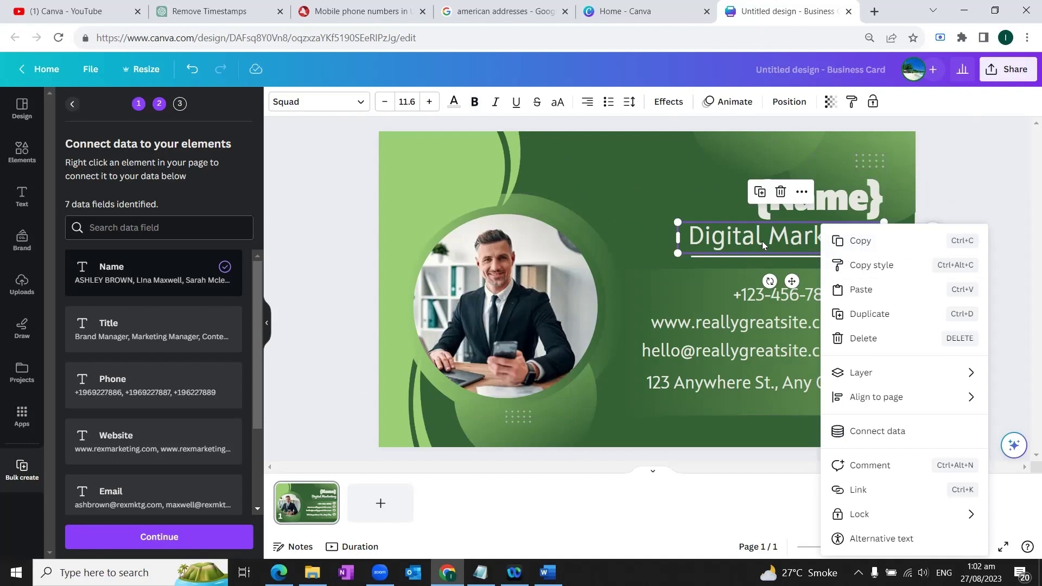
click(879, 434)
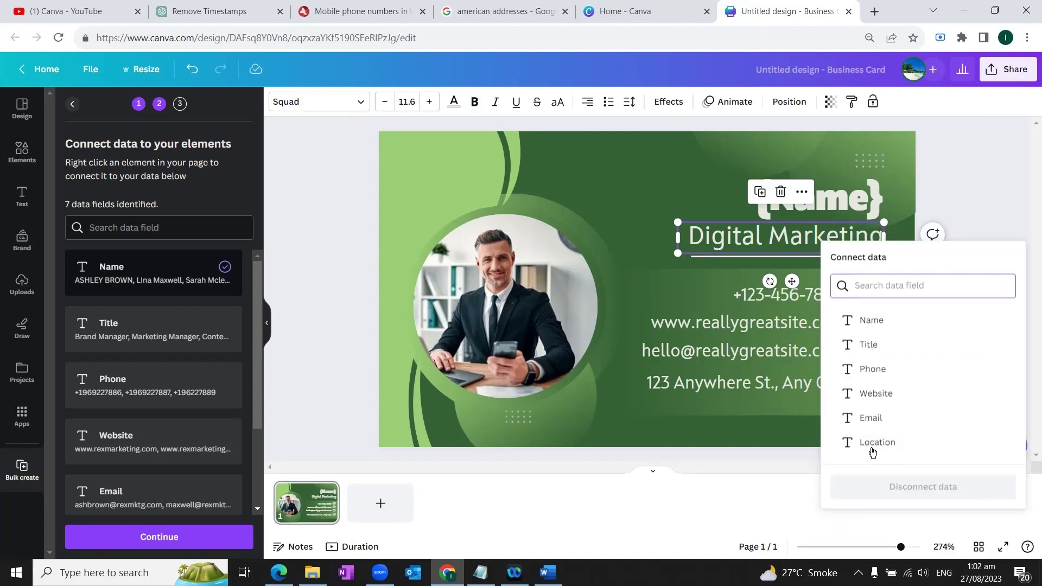
click(868, 346)
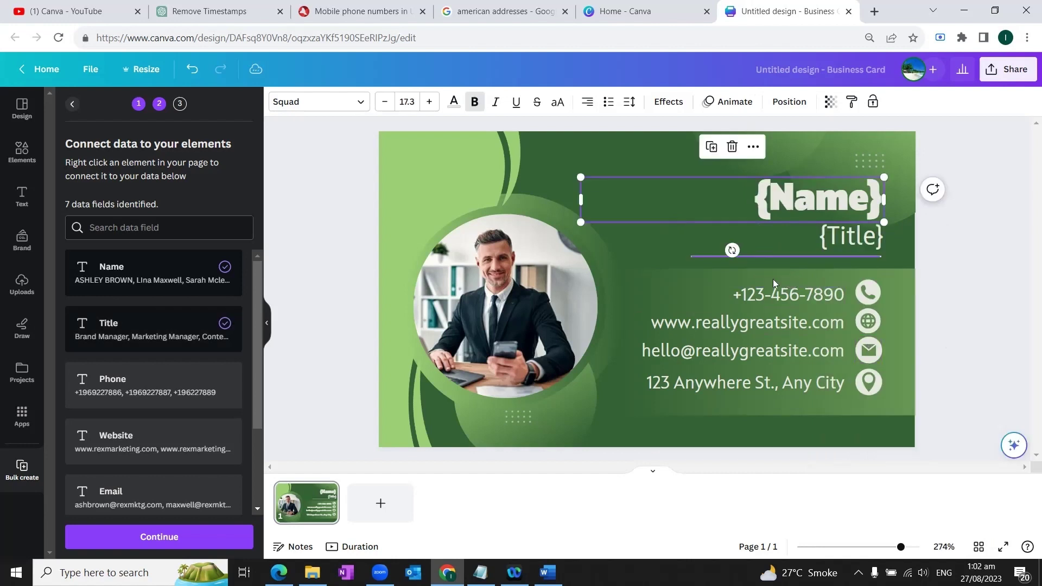
right_click(816, 296)
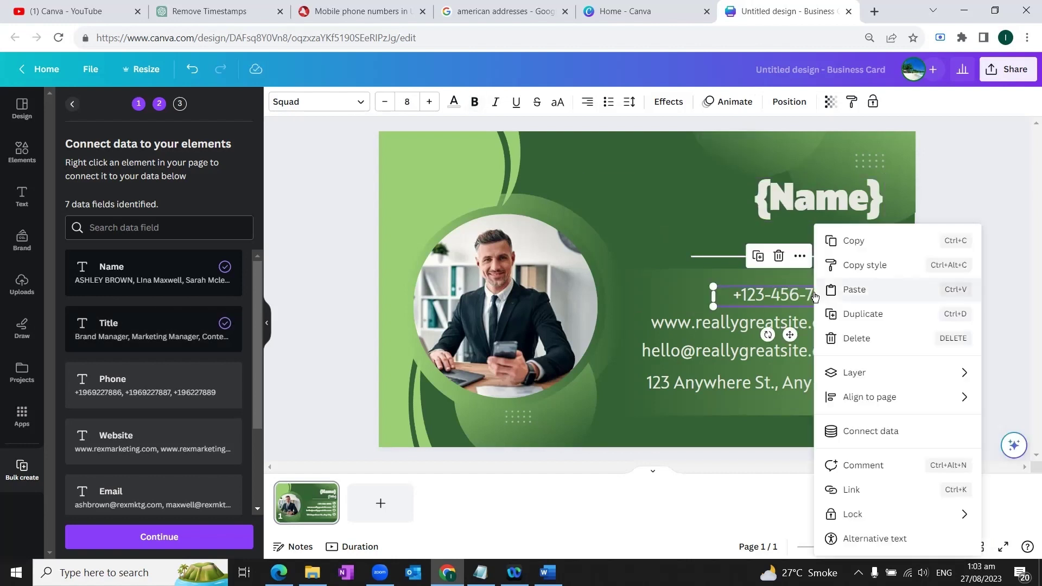
click(866, 433)
click(866, 416)
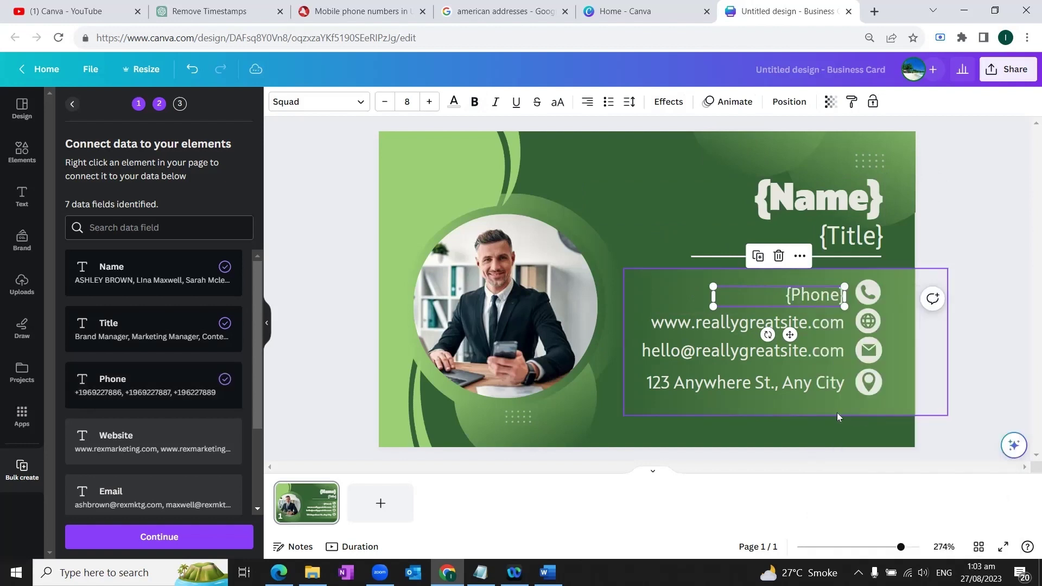
Connect the website, email and street address text to the Website, Email and Location fields.
right_click(741, 324)
click(795, 430)
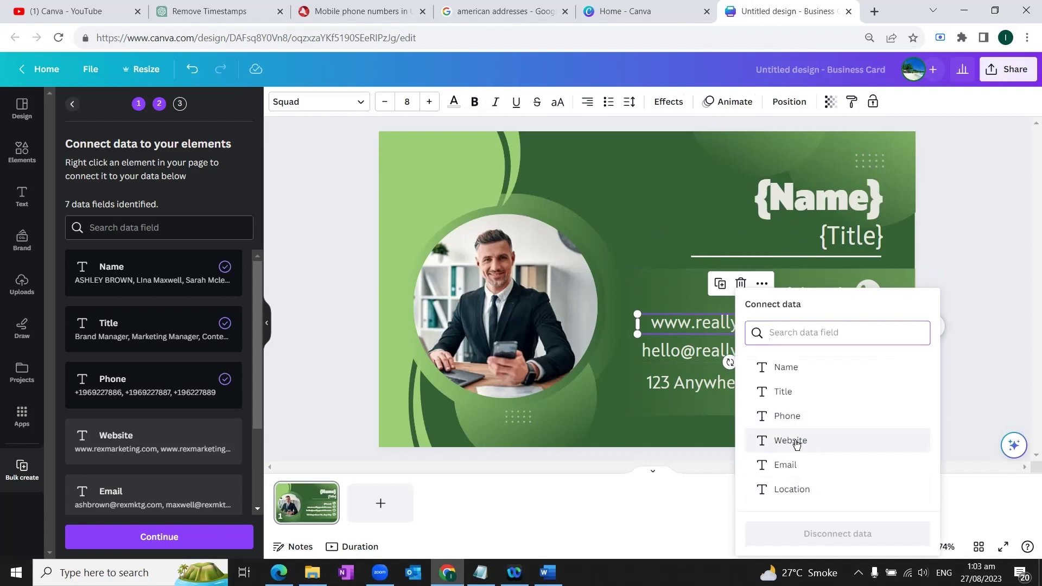
click(796, 444)
right_click(798, 352)
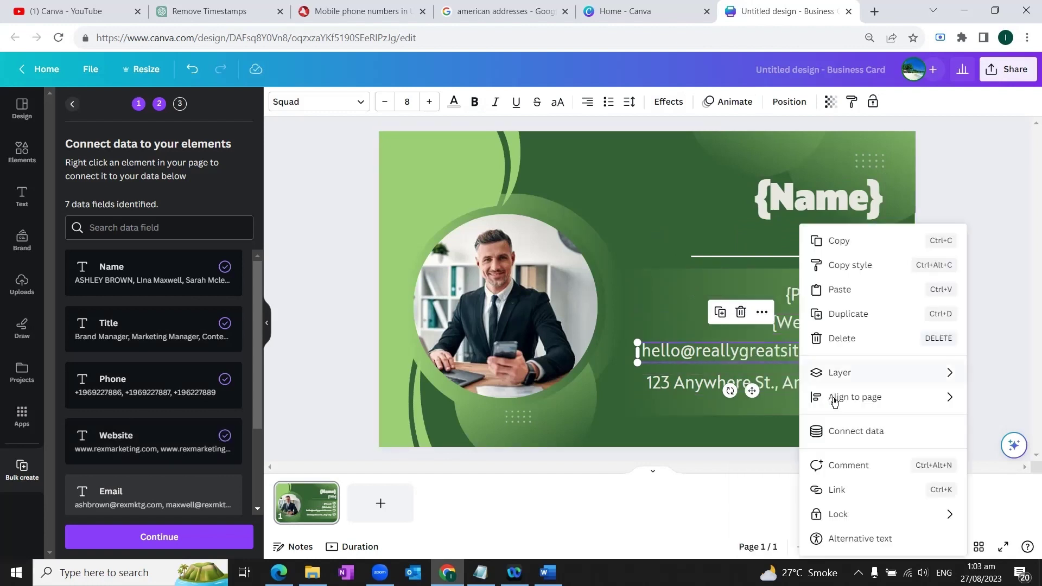
click(844, 432)
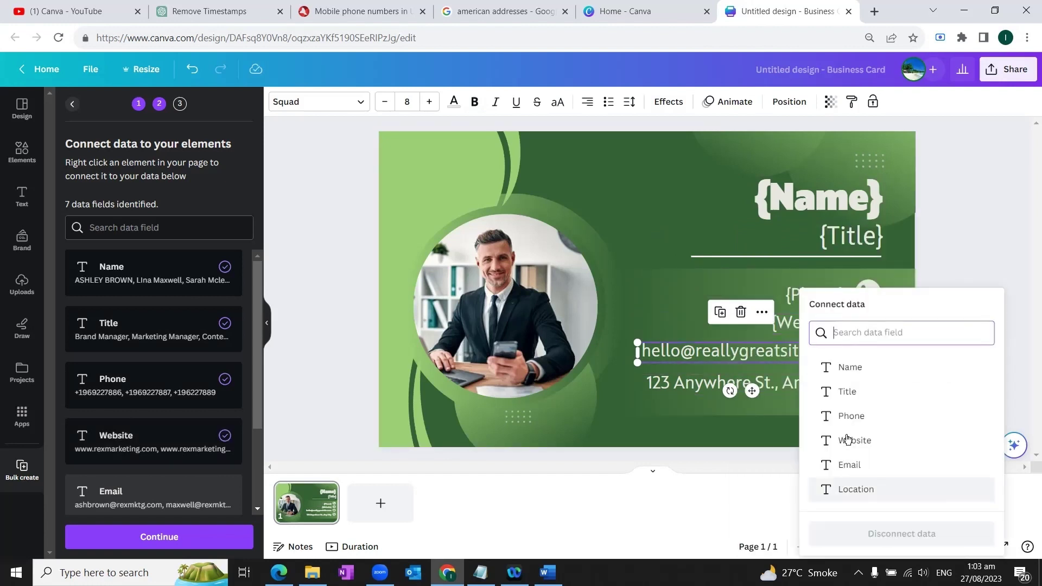
click(849, 464)
right_click(791, 386)
click(847, 430)
click(855, 489)
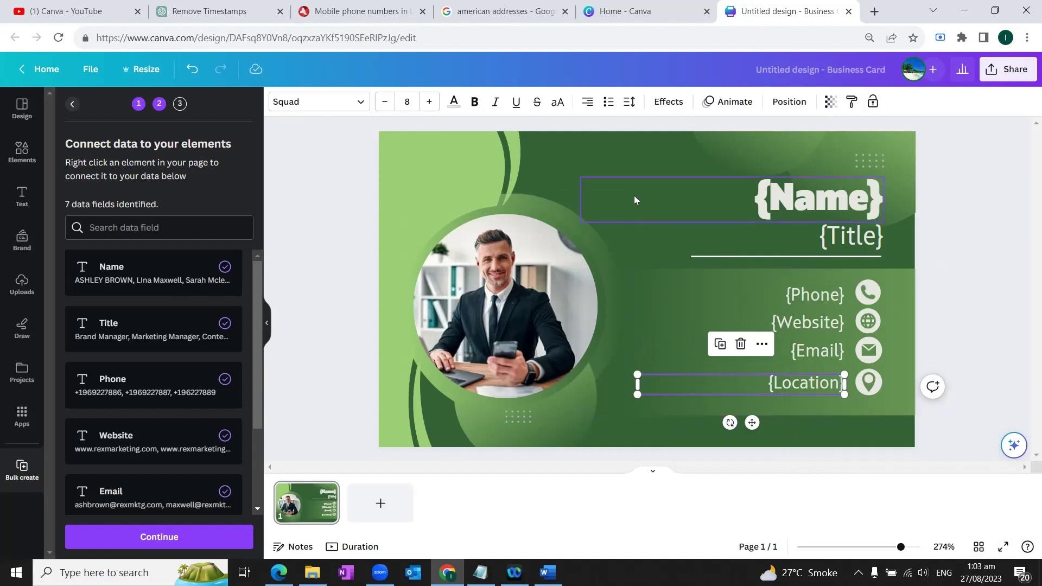
Connect the circular profile photo to the Image field and confirm it shows as linked.
click(518, 275)
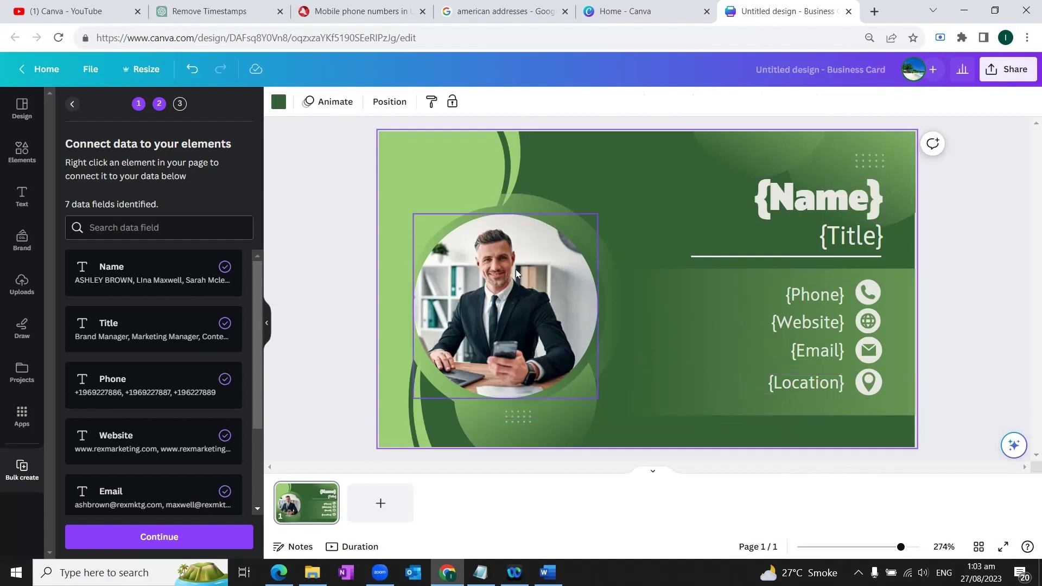
right_click(516, 270)
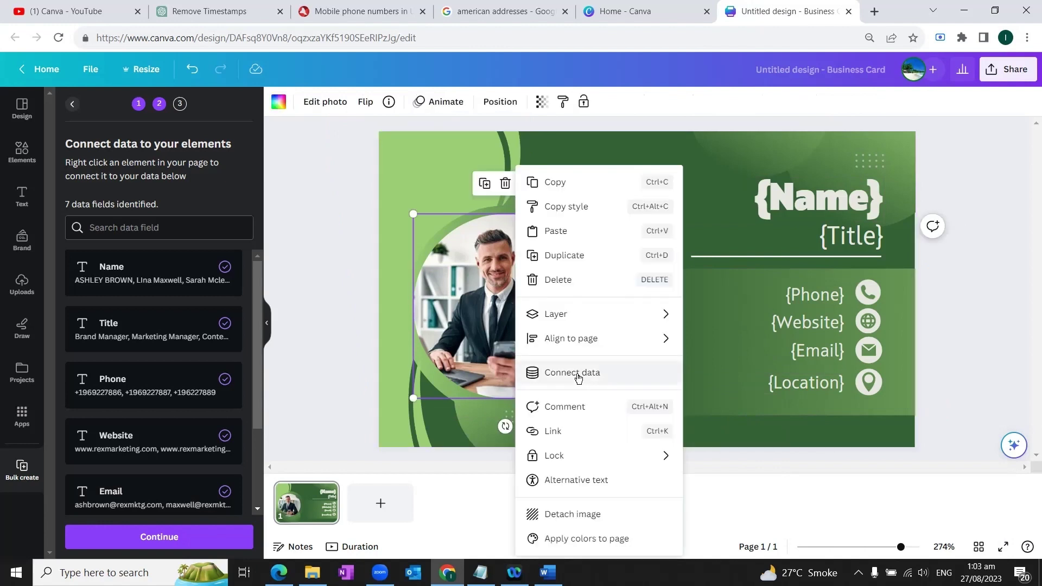
click(610, 374)
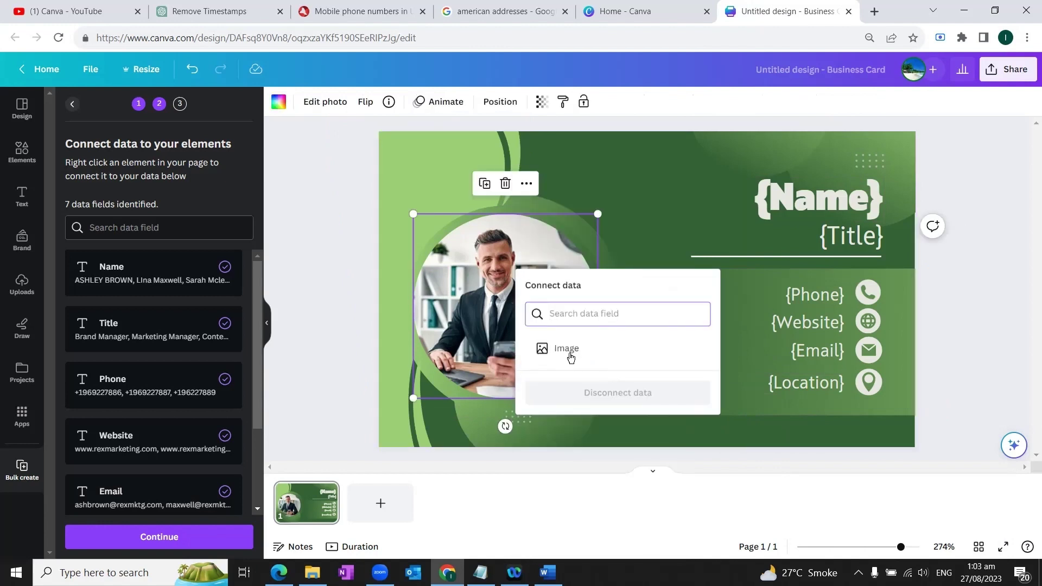
click(601, 348)
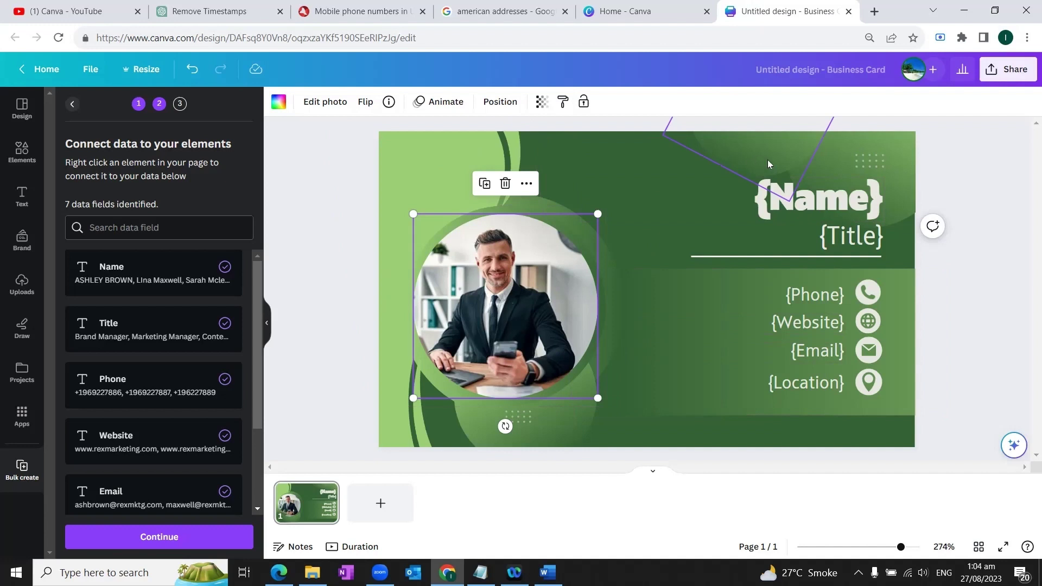
drag(256, 359, 241, 458)
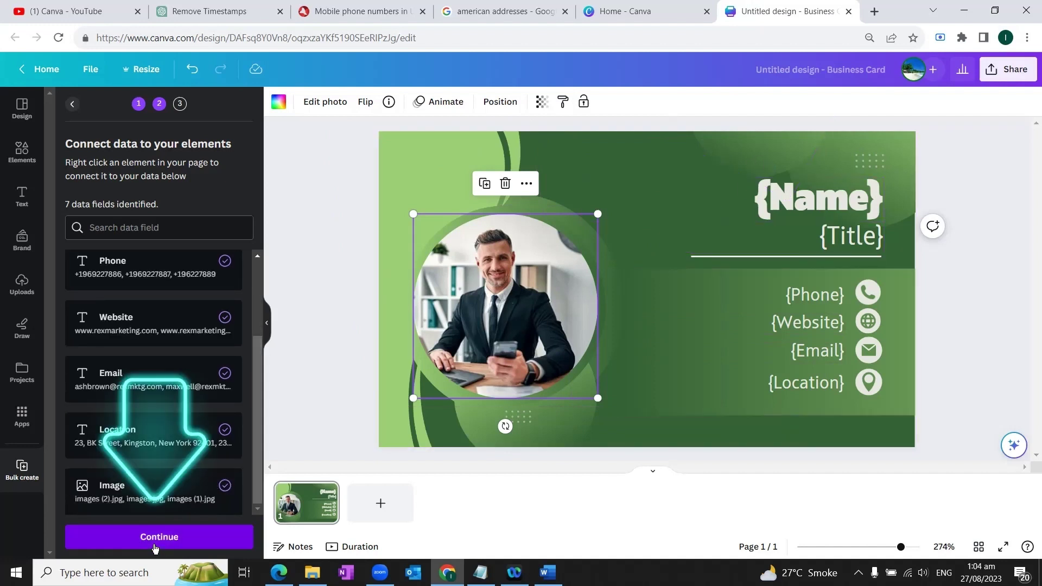
Generate four pages from all four data rows and review the resulting cards.
click(219, 543)
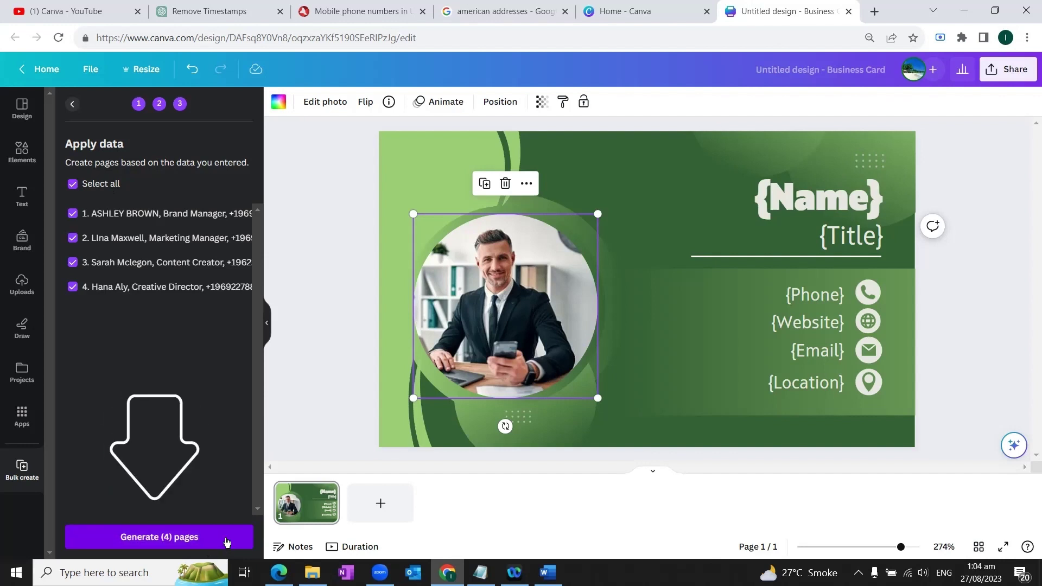
click(224, 537)
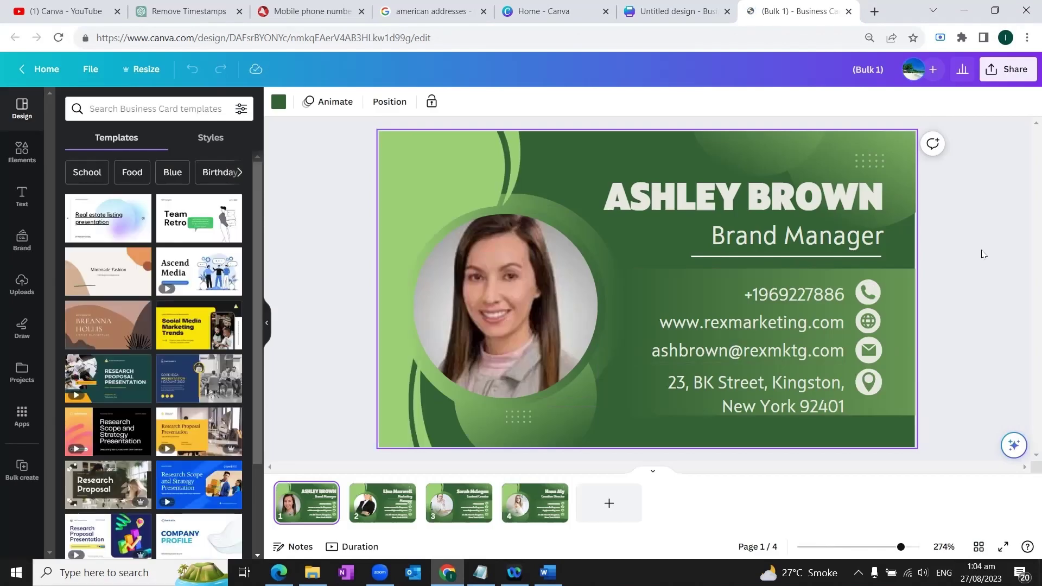
click(383, 501)
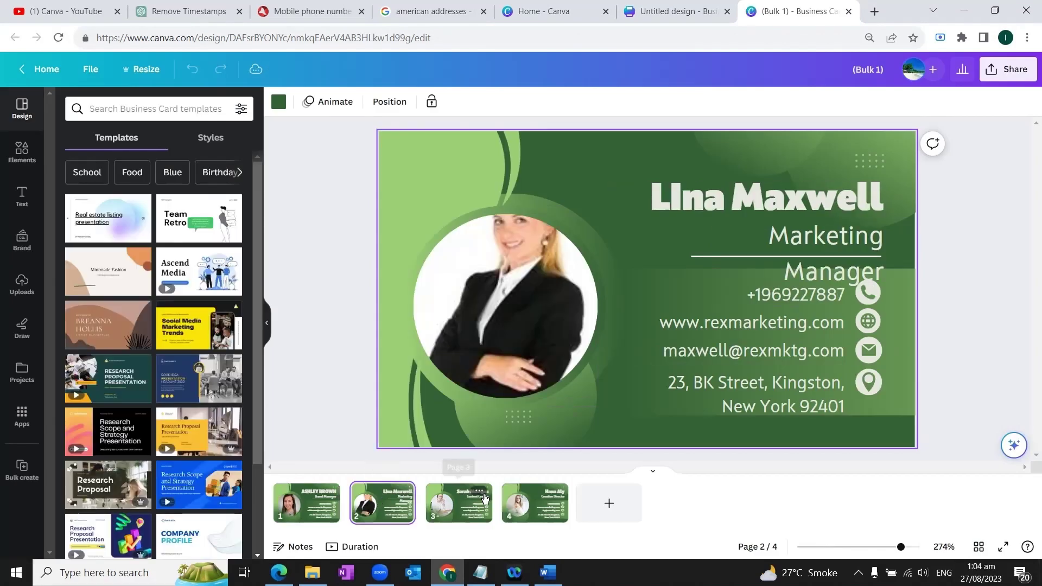
click(518, 502)
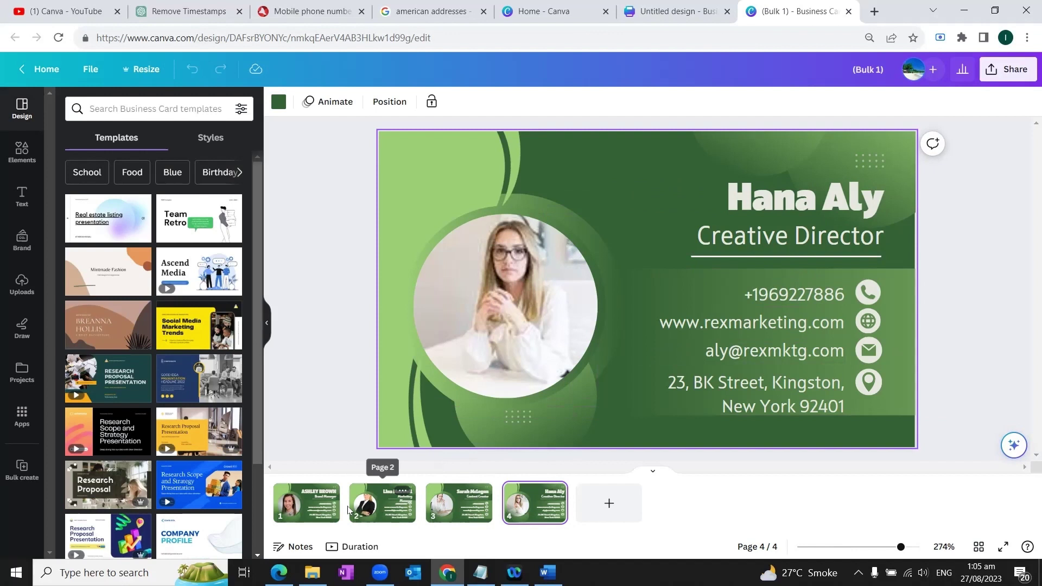
click(310, 504)
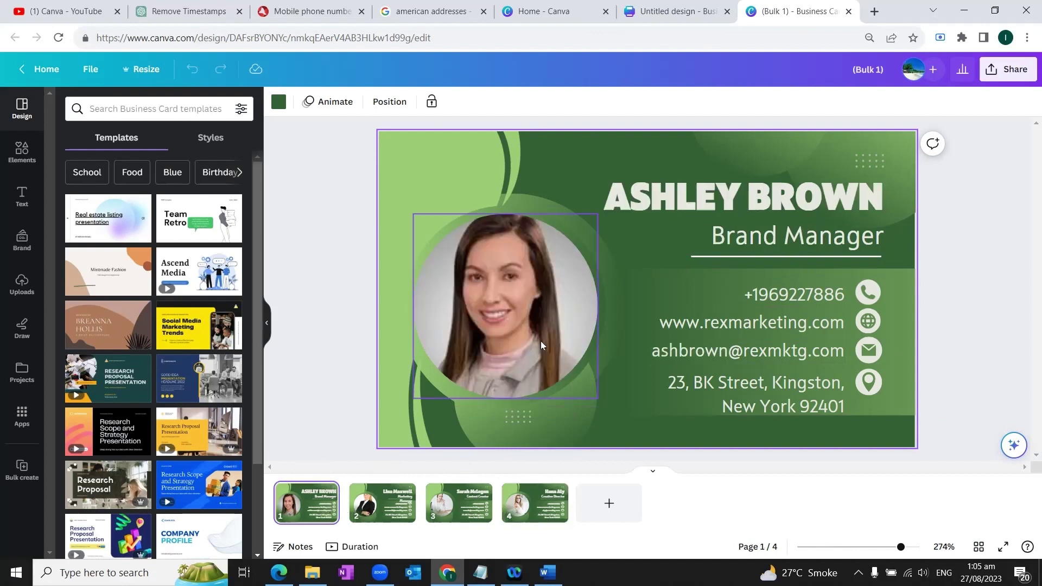
click(382, 503)
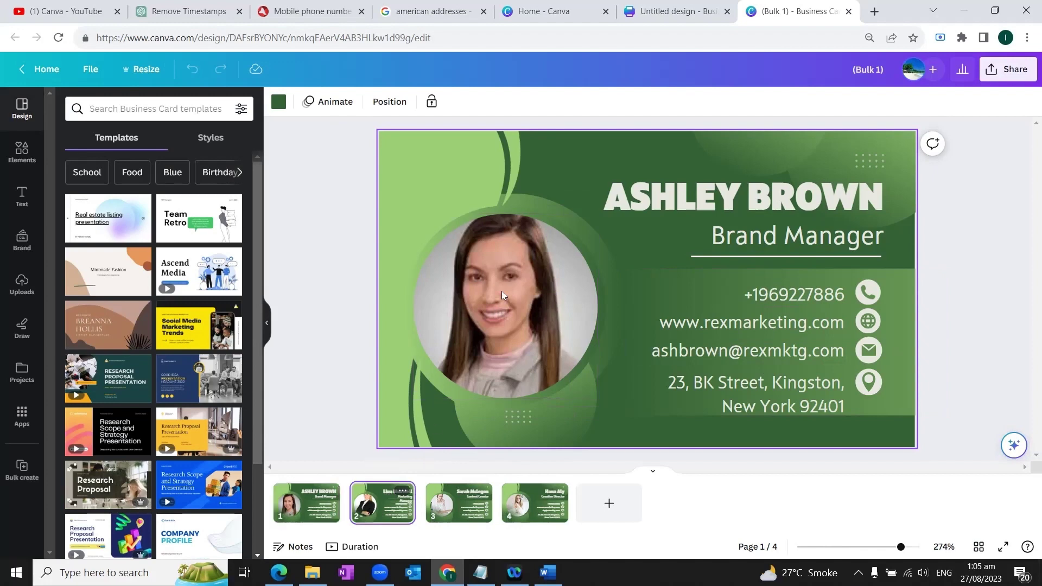
click(504, 278)
Shift the second card's photo down to fit the circle and widen the Marketing Manager title onto one line.
double_click(504, 279)
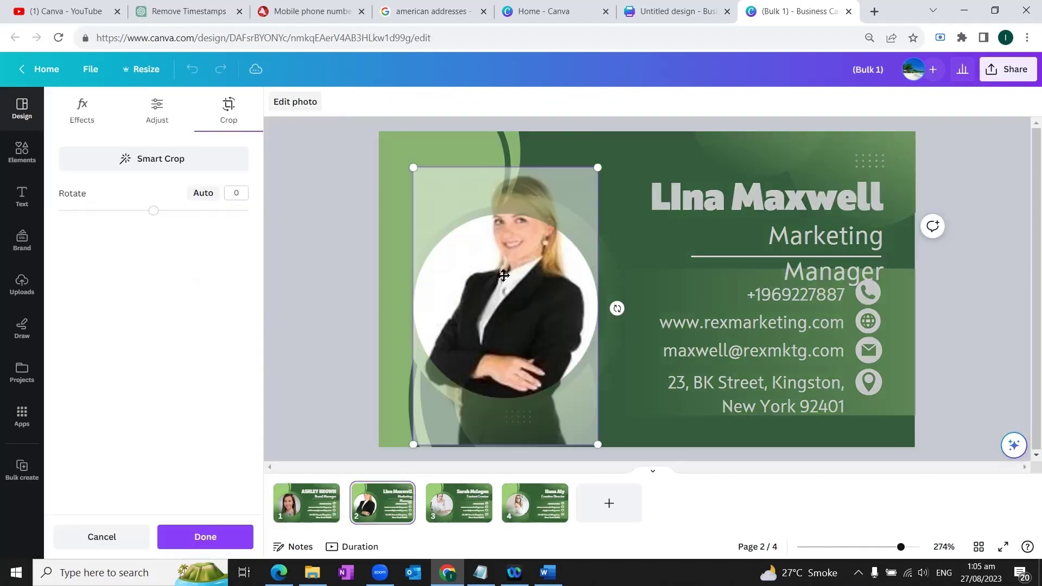
drag(500, 277, 488, 327)
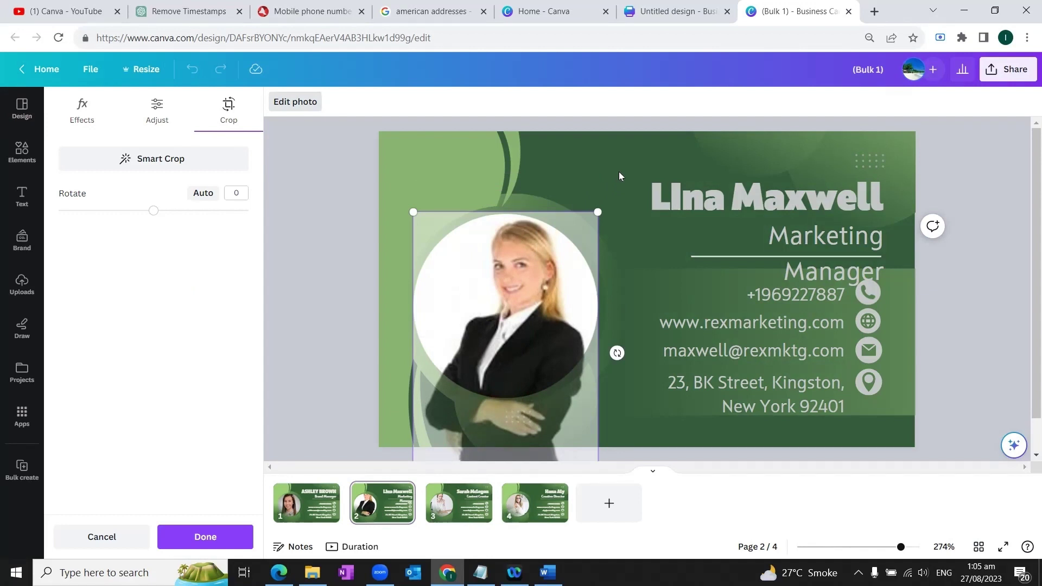
click(544, 278)
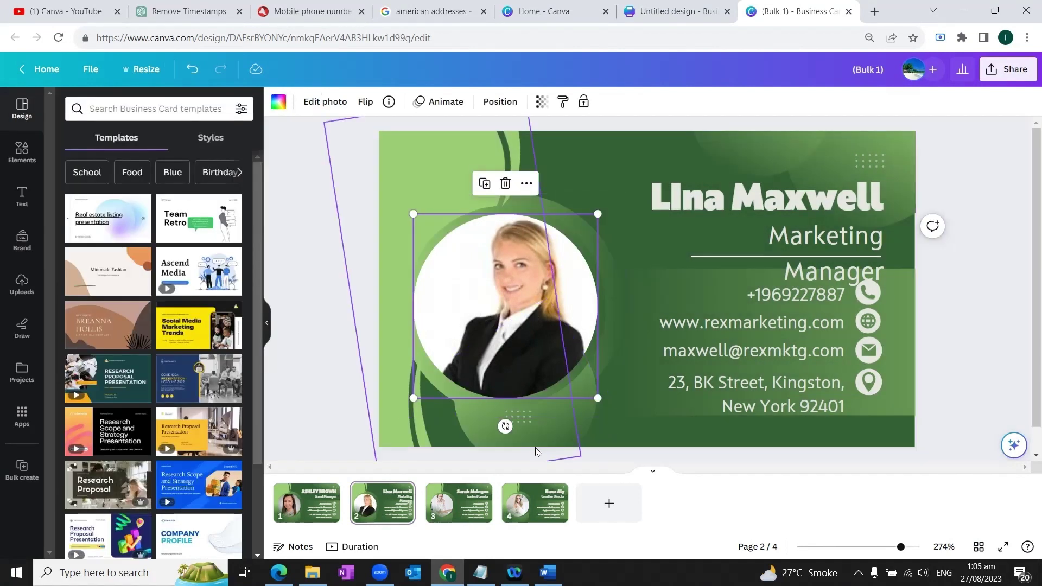
click(706, 246)
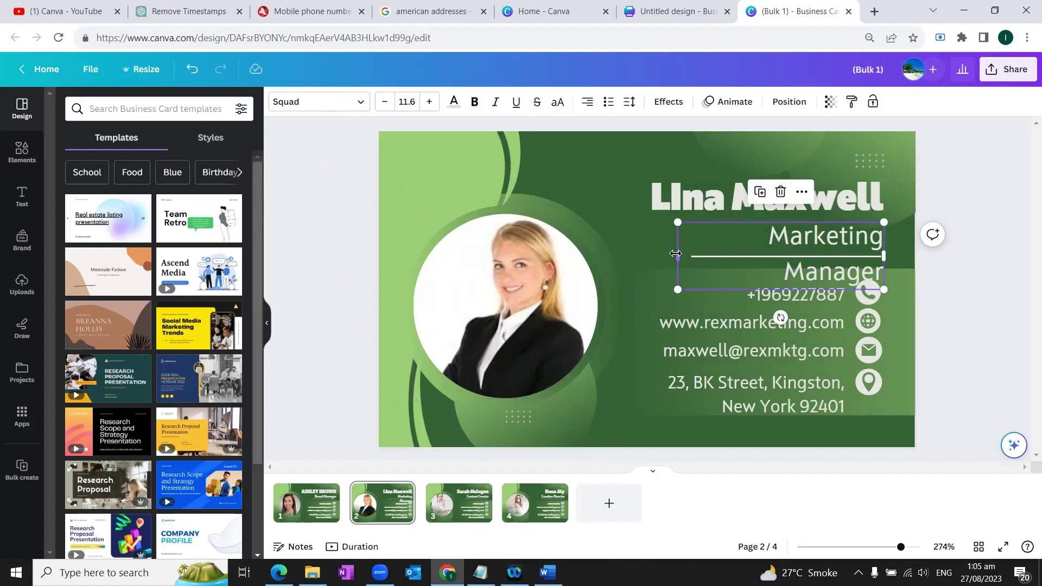
drag(676, 253, 645, 254)
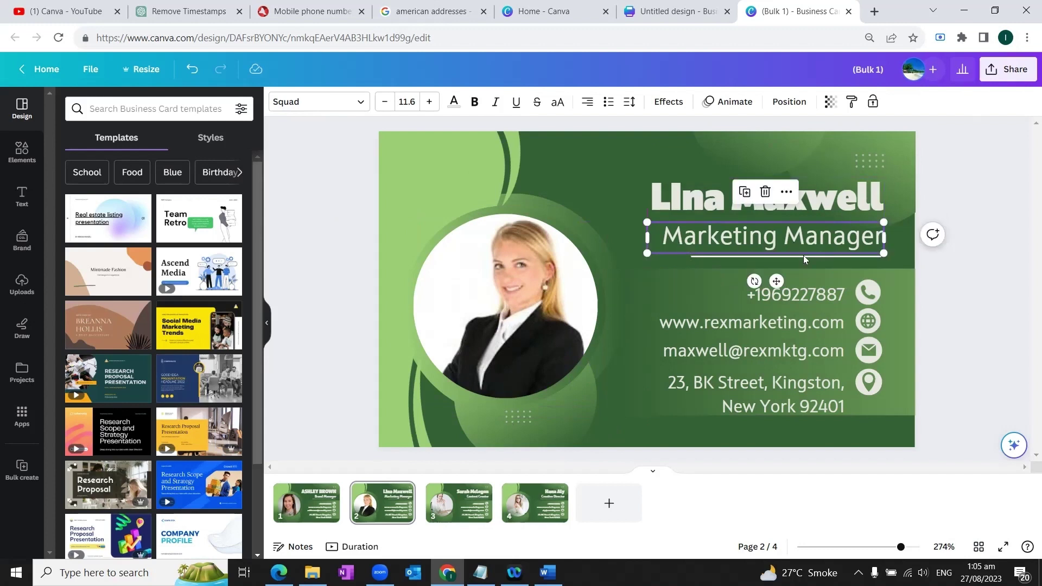
Move the third card's photo down within its circular frame.
click(459, 504)
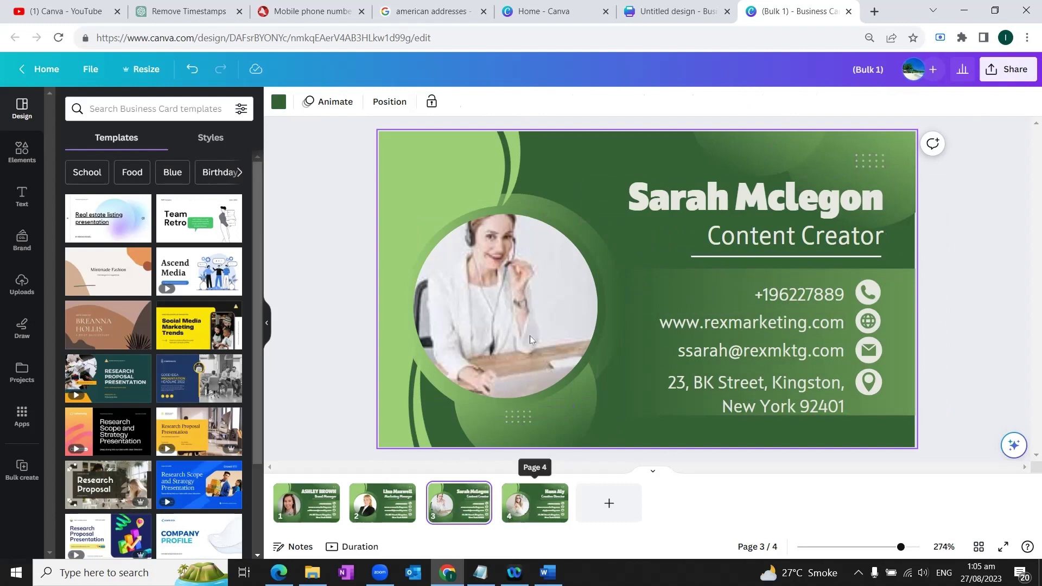
double_click(518, 304)
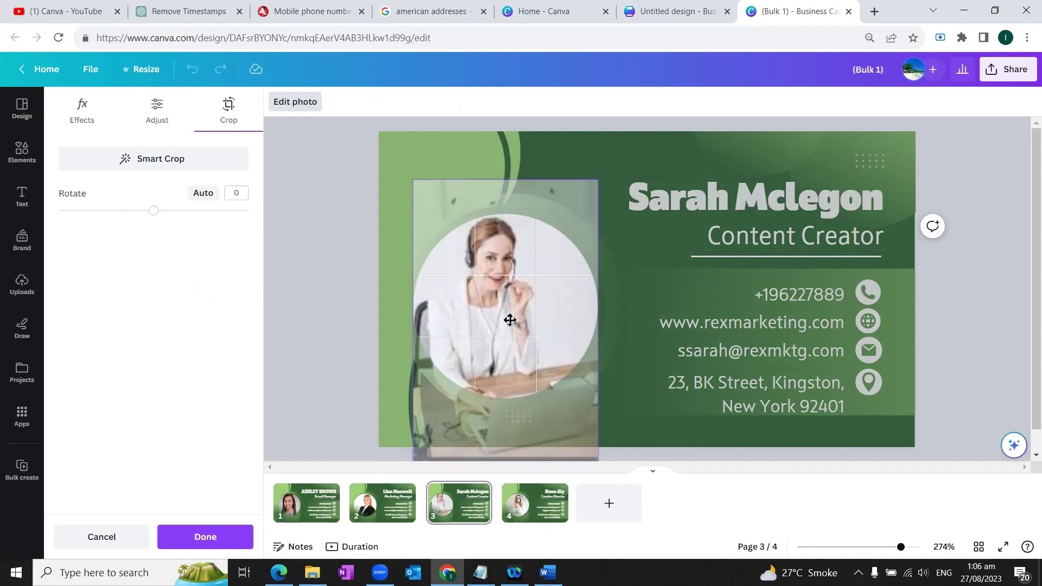
drag(509, 320, 512, 331)
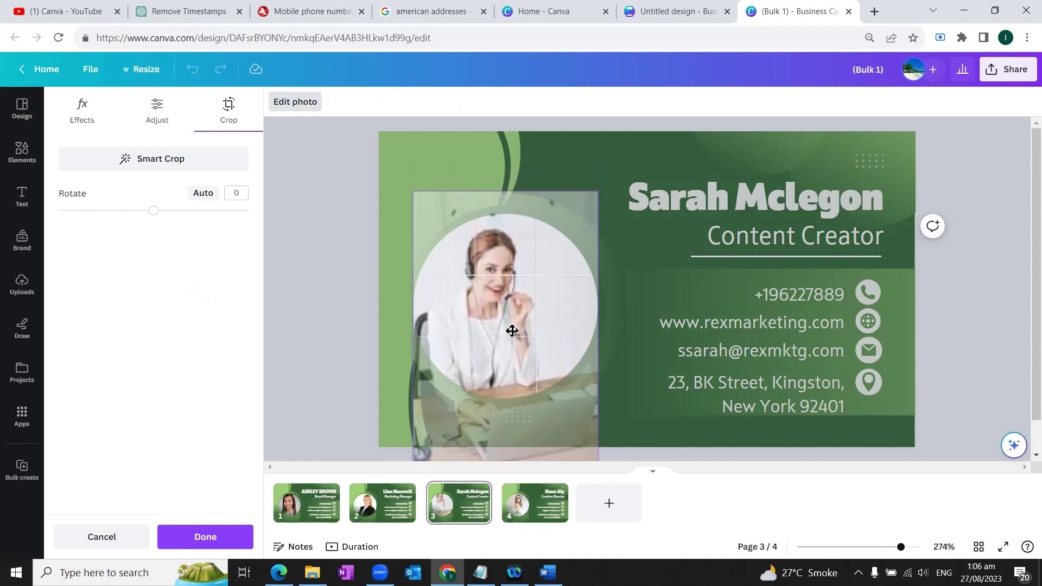
click(637, 295)
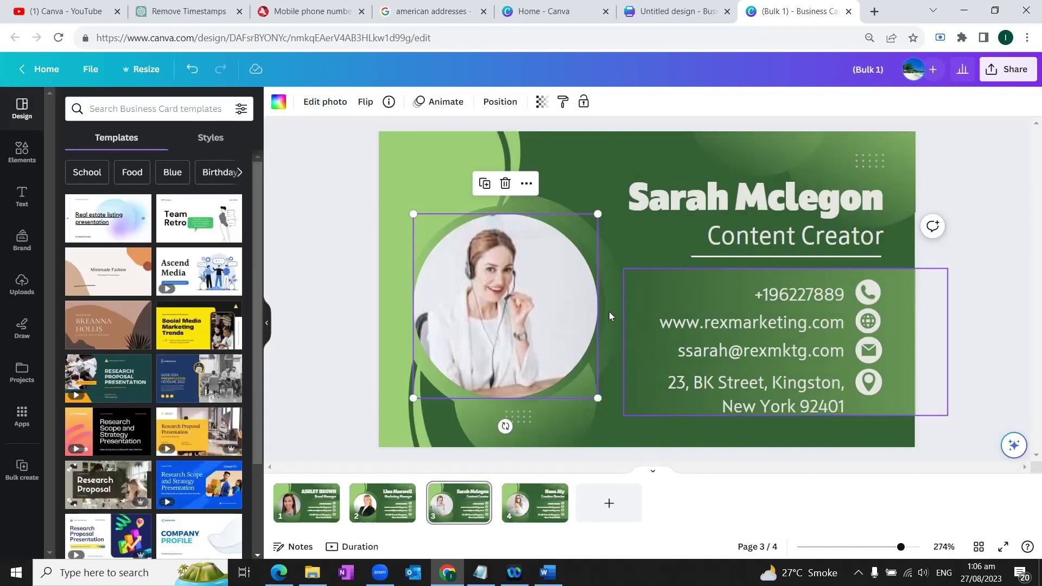
click(307, 502)
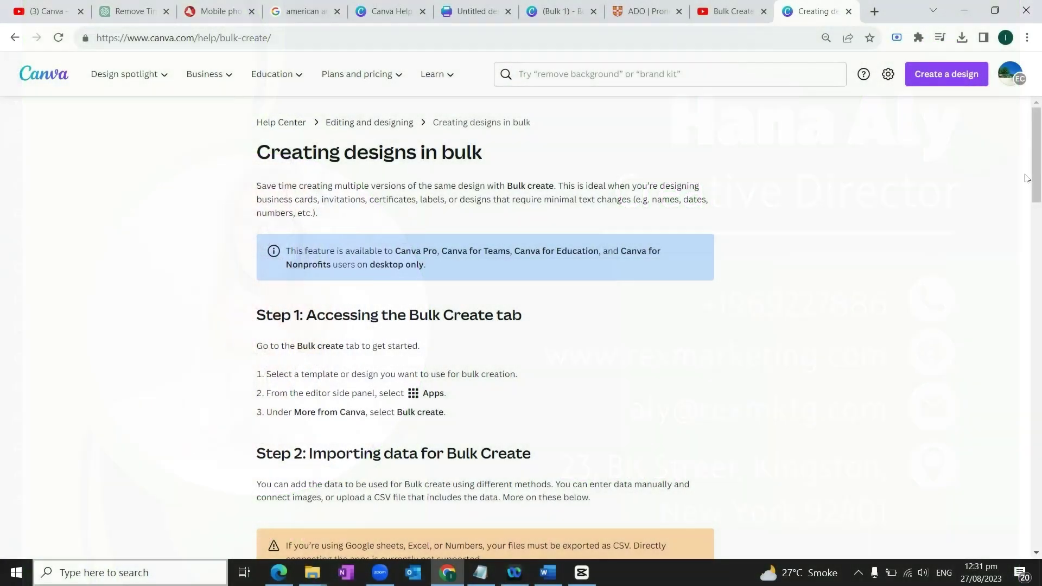
Scroll the bulk-creation help article down to the Connecting images and Uploading a CSV file sections.
scroll(1026, 186, down, 1)
scroll(1025, 186, down, 2)
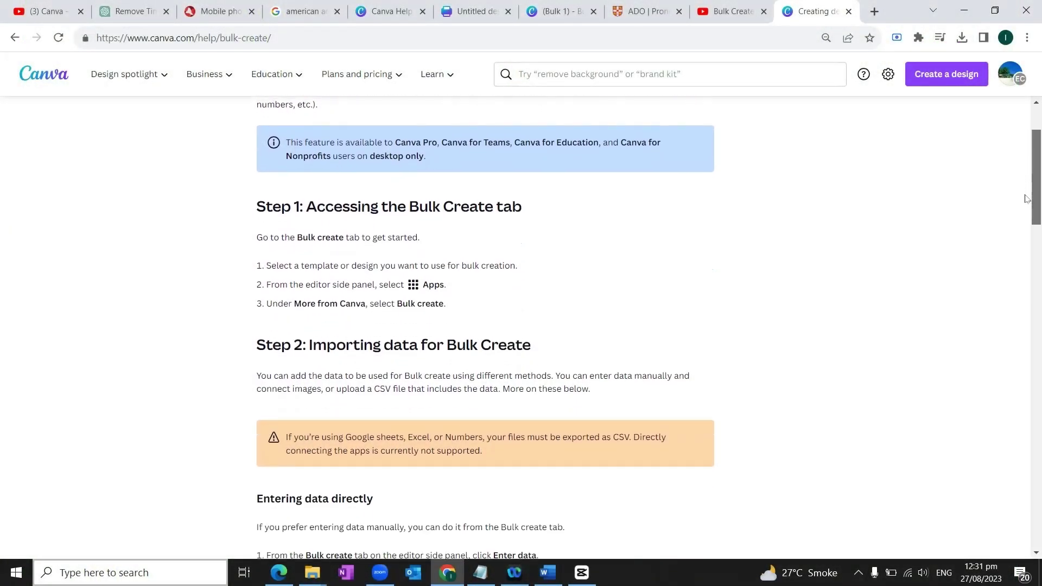
scroll(1027, 206, down, 1)
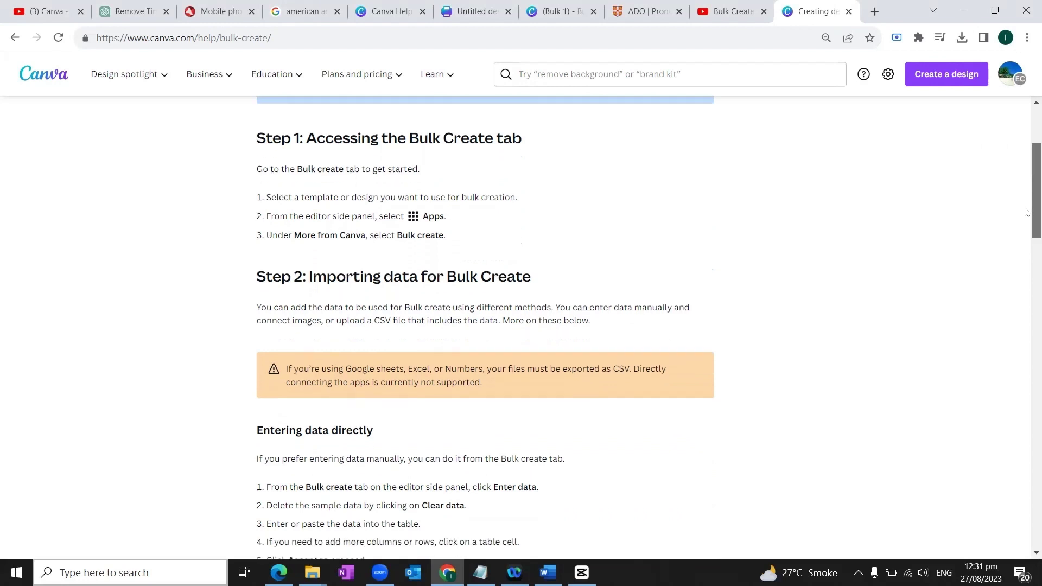
drag(1026, 215, 1025, 311)
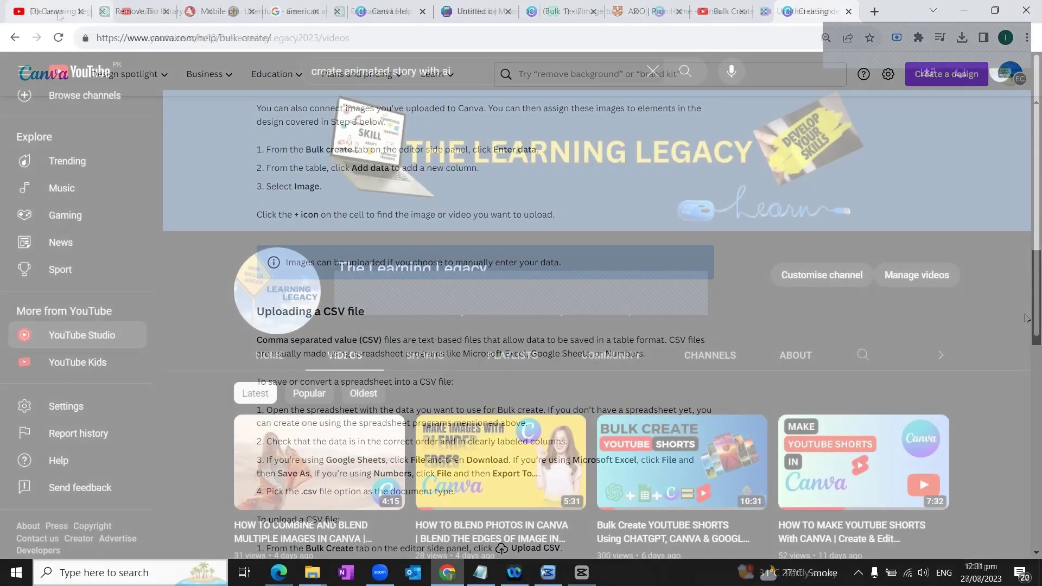